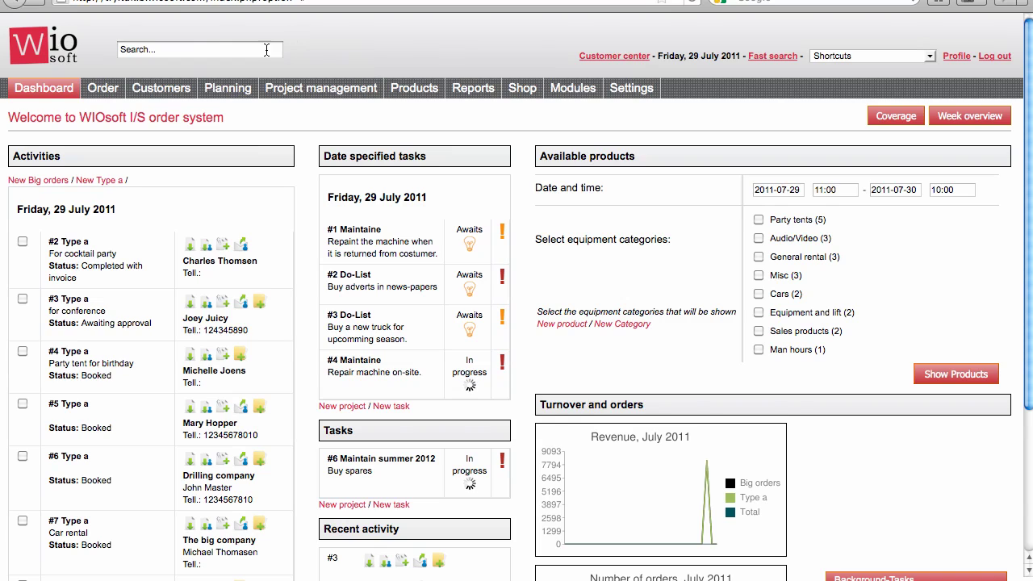
# Look through the shop administration menu options
pyautogui.click(523, 90)
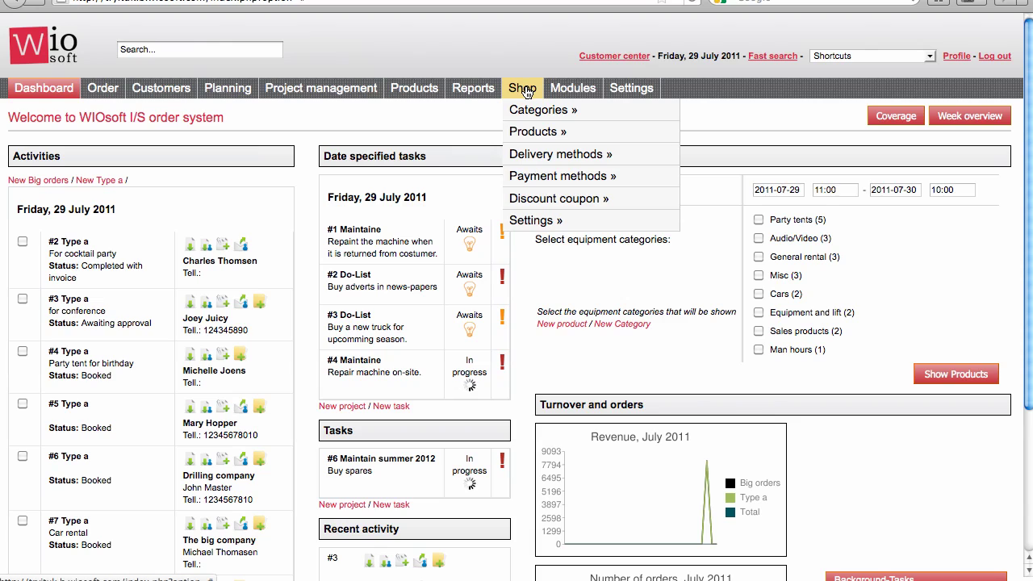
pyautogui.moveTo(529, 116)
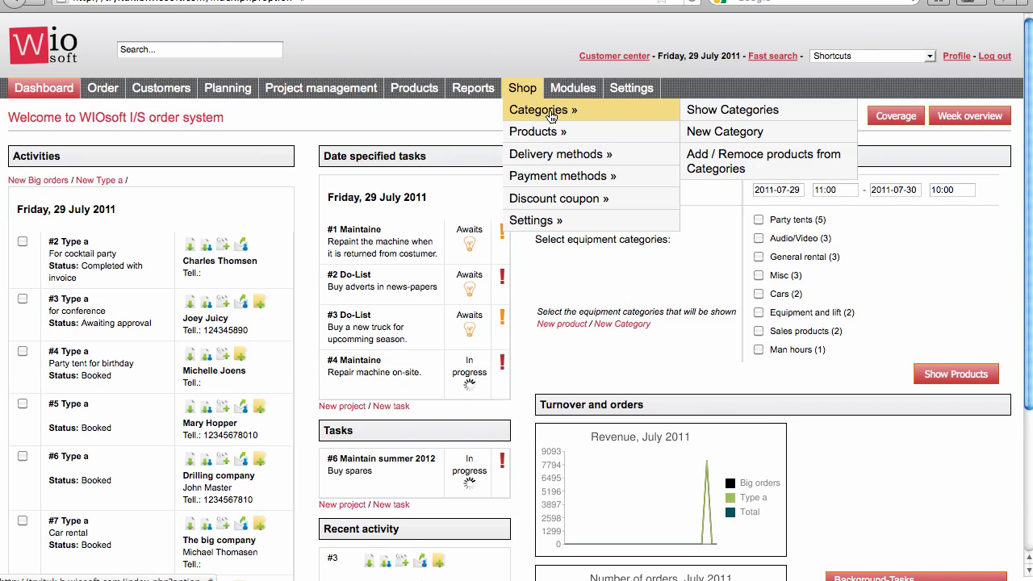
pyautogui.moveTo(553, 136)
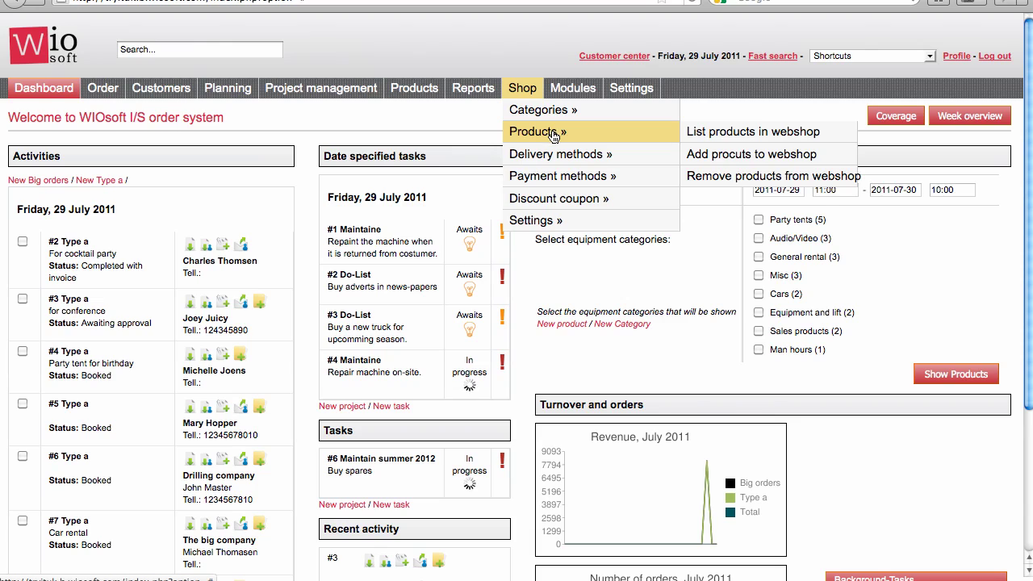
pyautogui.moveTo(573, 158)
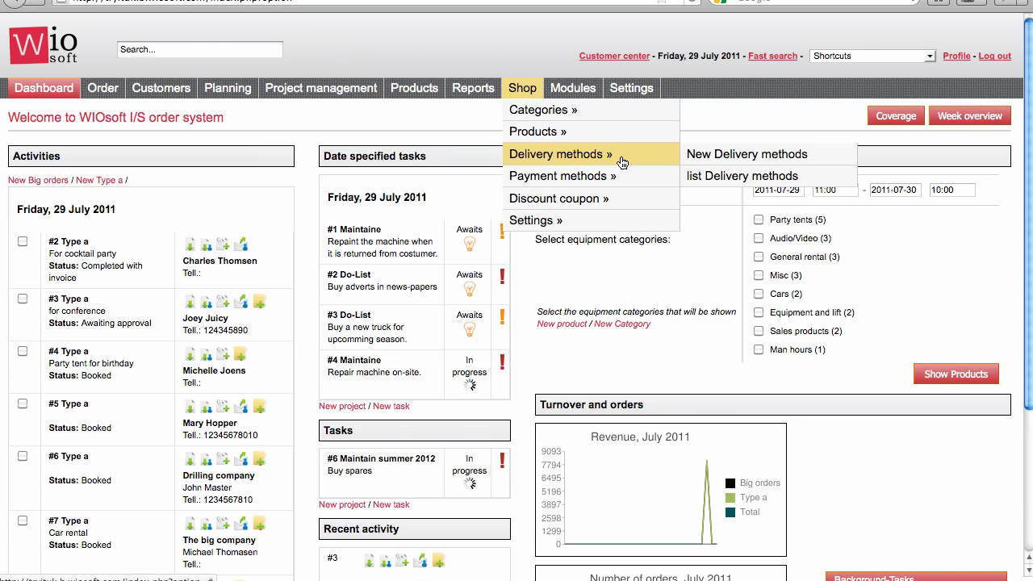
pyautogui.moveTo(560, 187)
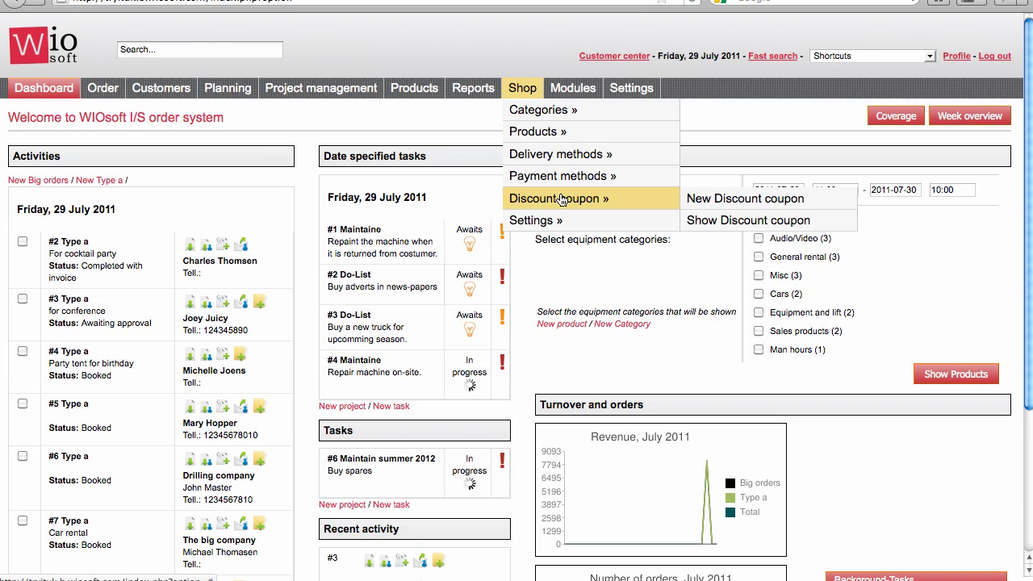
pyautogui.moveTo(570, 220)
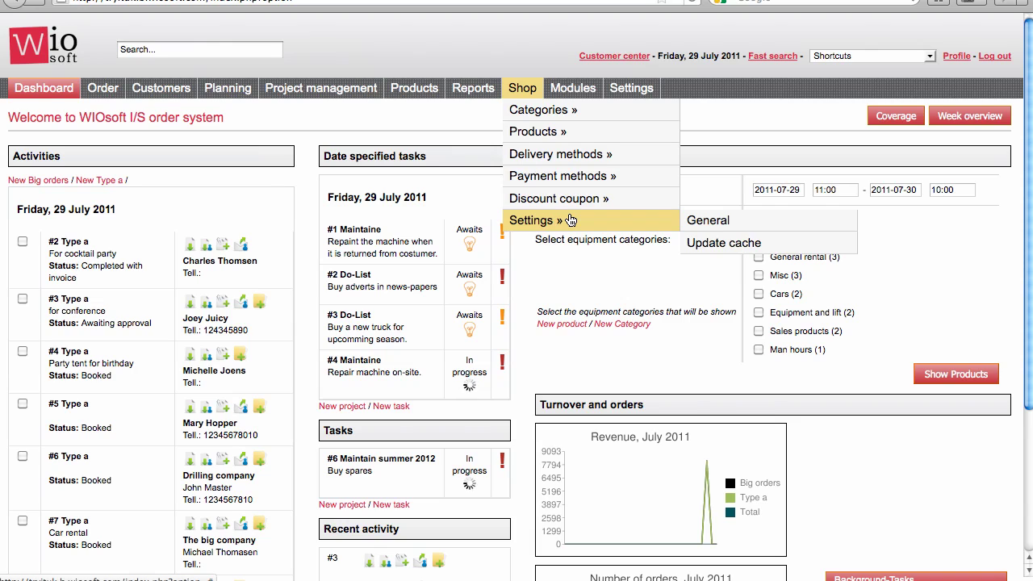
# Open the Drilling company record from the list of all customers
pyautogui.moveTo(161, 90)
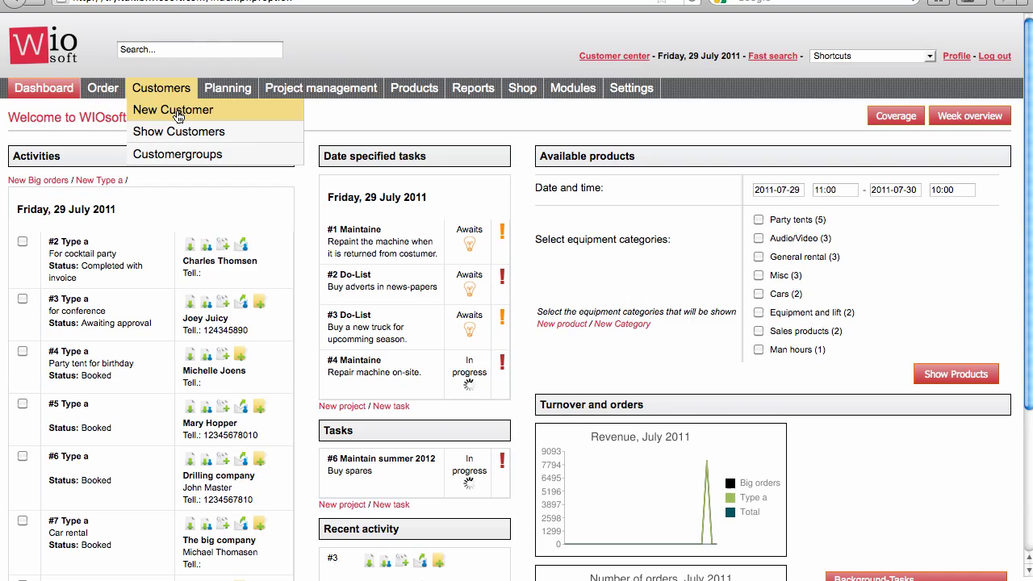
pyautogui.click(191, 131)
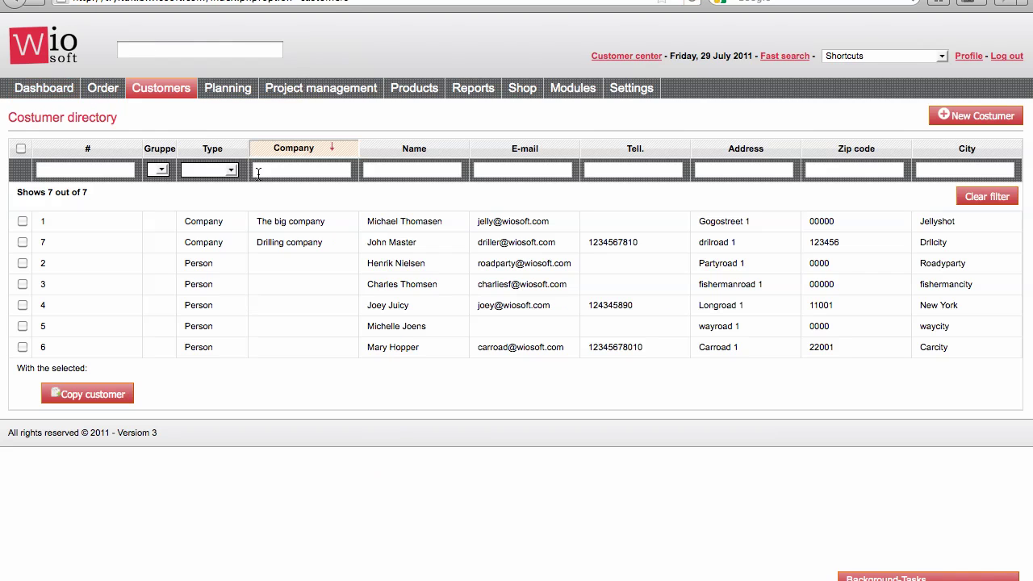
pyautogui.click(444, 244)
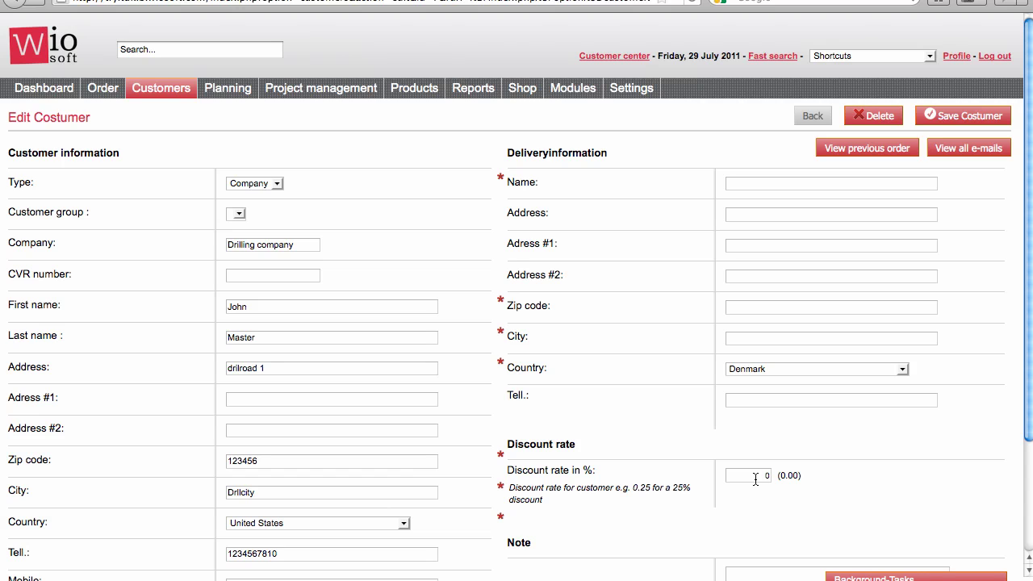
# Open order #3 from the dashboard, review its order lines, and set its status to Booked
pyautogui.click(69, 94)
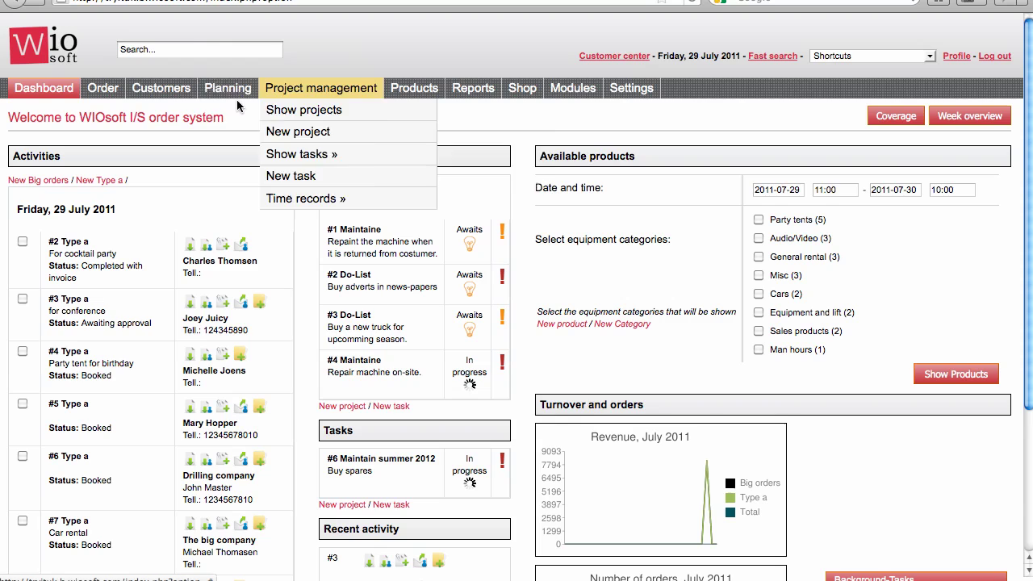
pyautogui.click(81, 326)
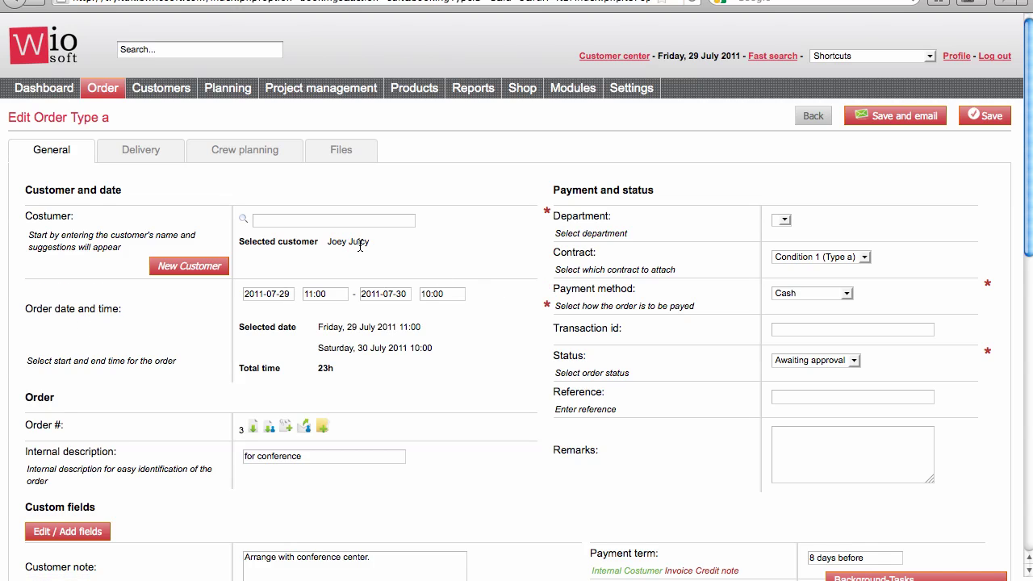
pyautogui.scroll(-10, 361, 244)
pyautogui.scroll(-5, 361, 244)
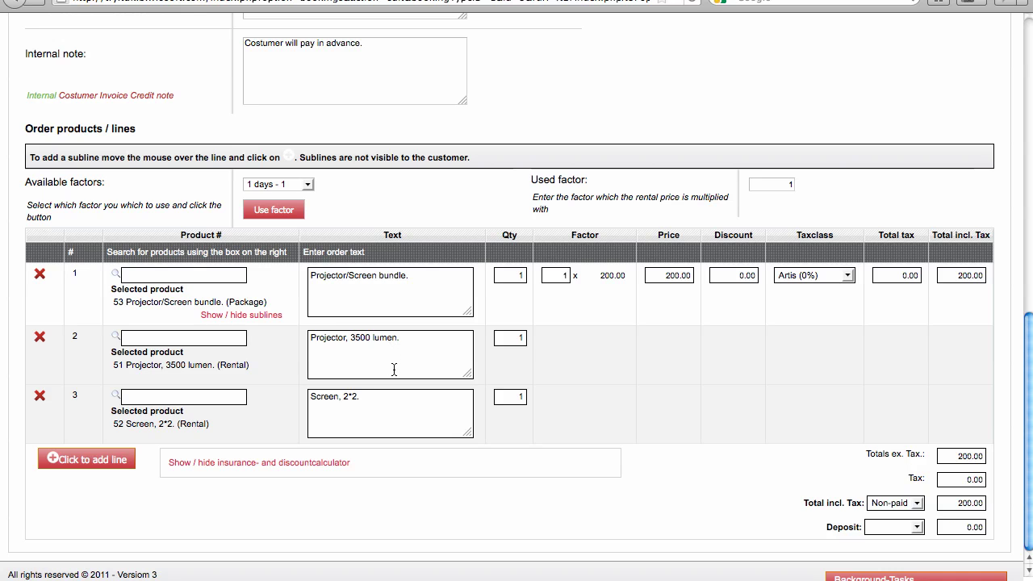
pyautogui.scroll(10, 390, 369)
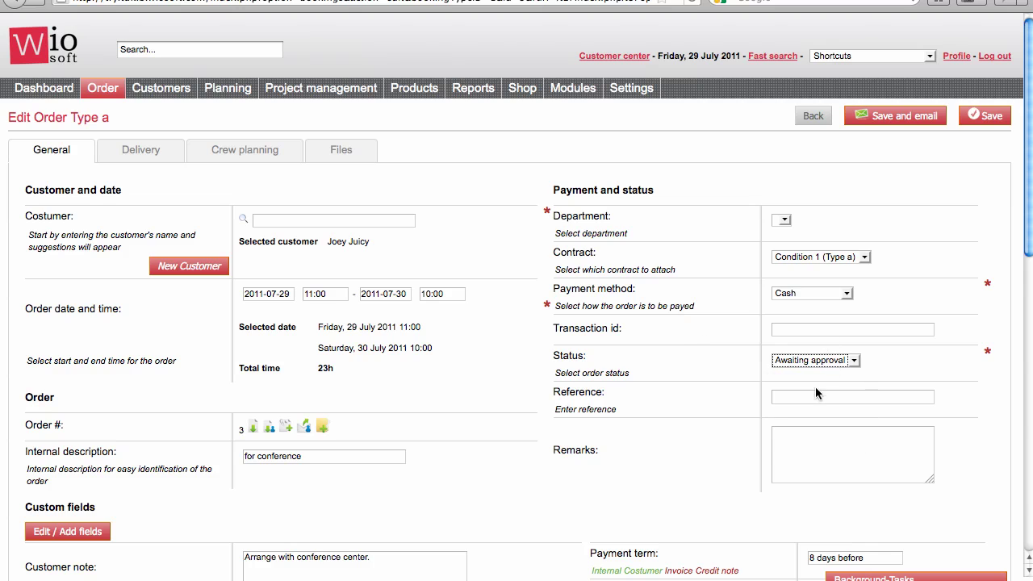
pyautogui.click(811, 360)
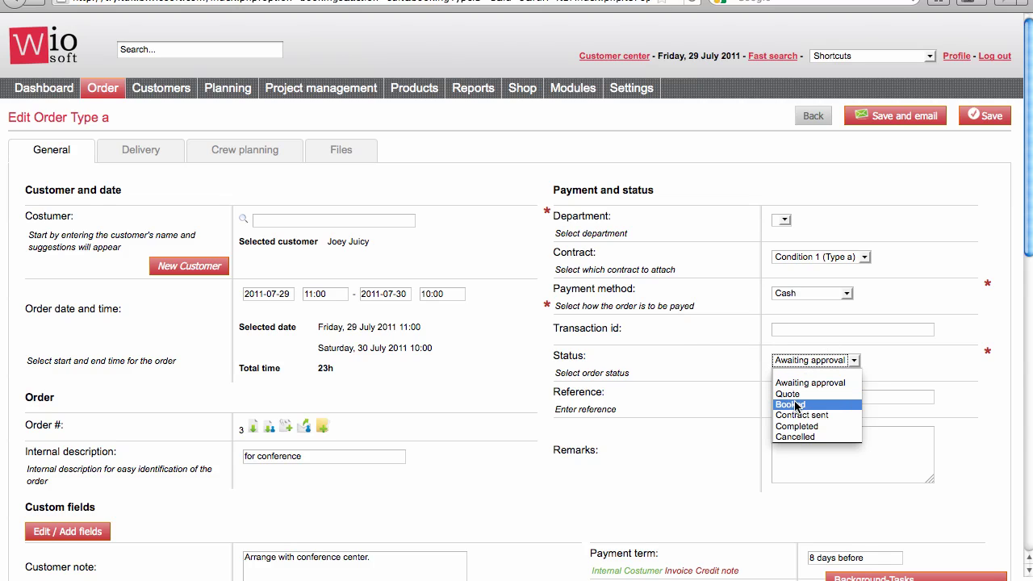
pyautogui.click(795, 405)
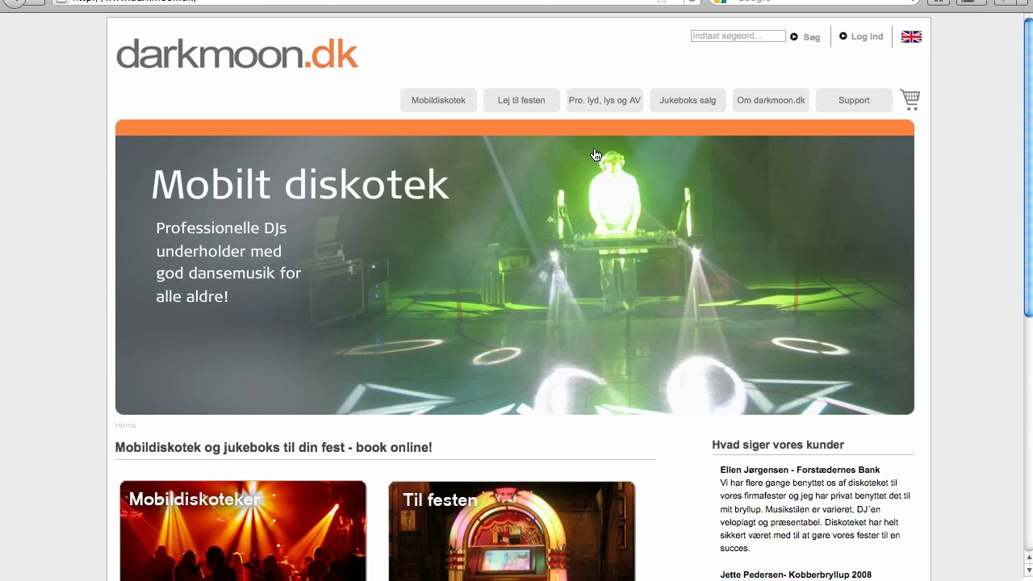
# Set the party rental date to 6 August 2011 in the Lej til festen calendar
pyautogui.click(523, 108)
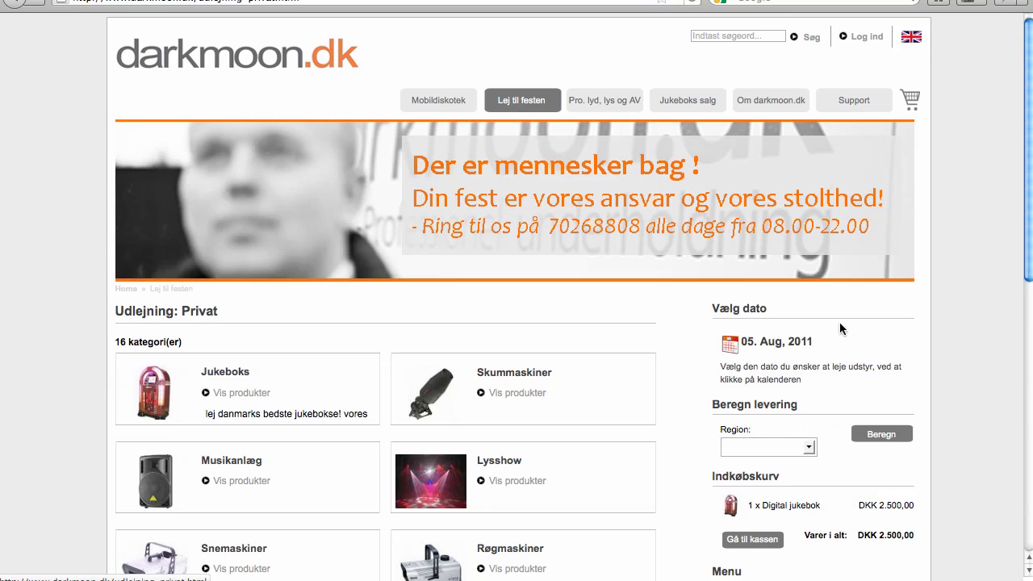
pyautogui.click(726, 344)
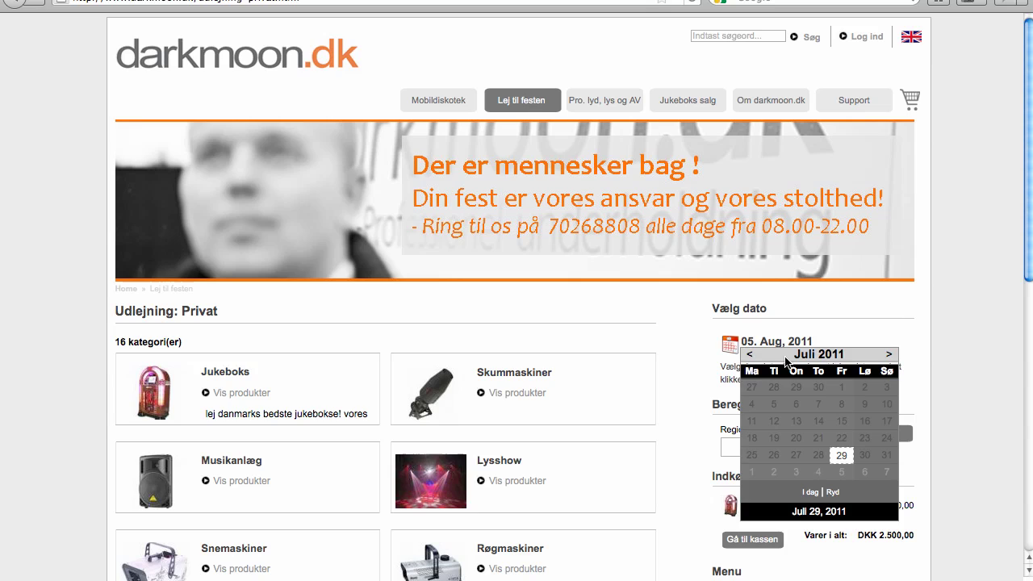
pyautogui.click(862, 472)
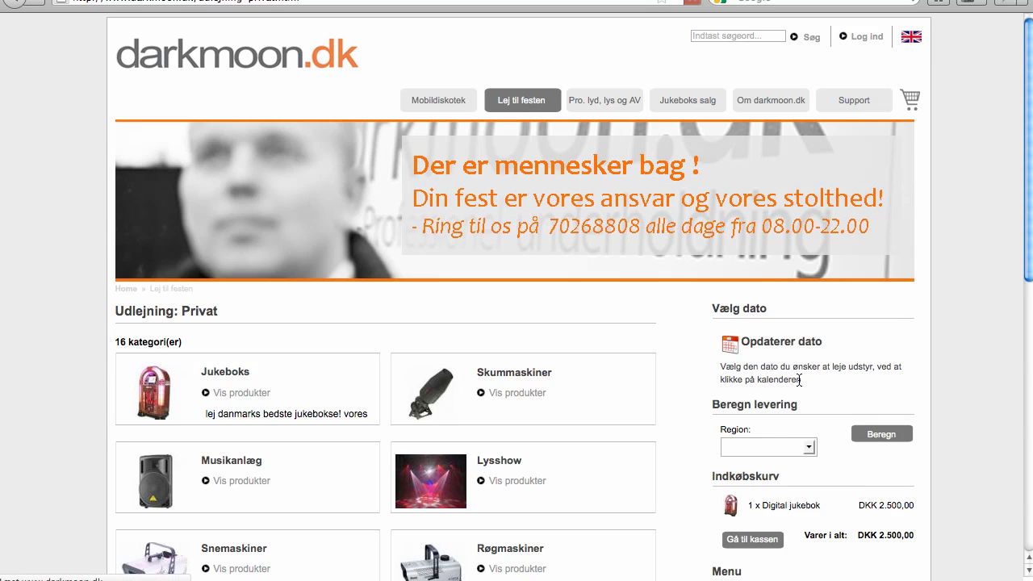
# Open the Digital jukeboks - model Starlite Music Express page from the Jukeboks category
pyautogui.click(155, 396)
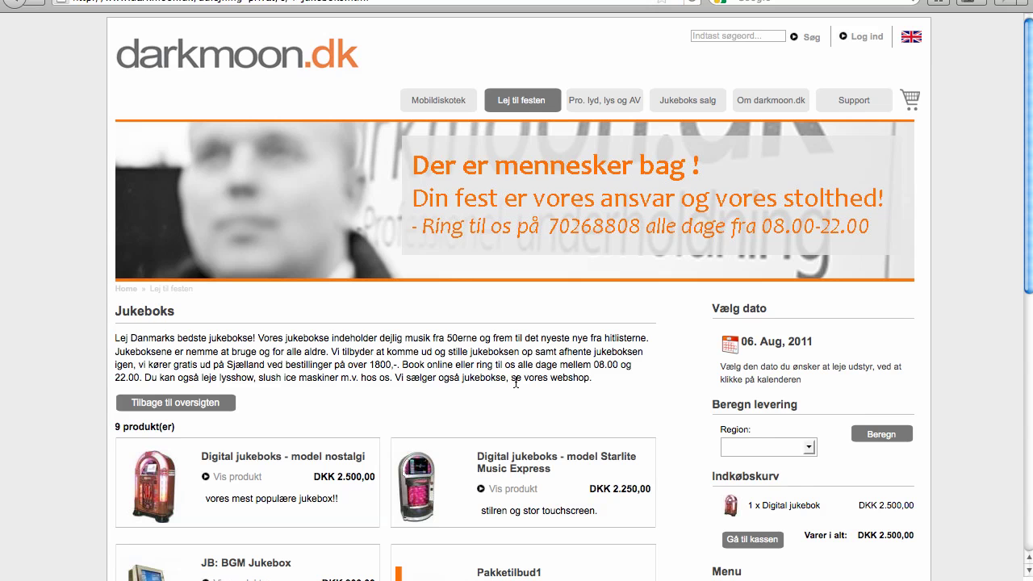
pyautogui.scroll(-3, 516, 382)
pyautogui.click(422, 316)
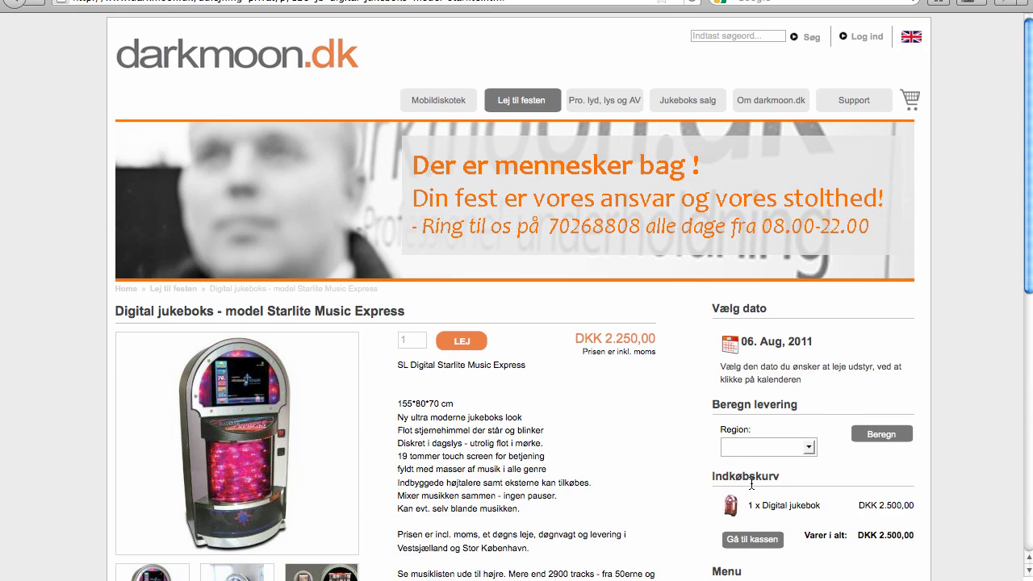
pyautogui.scroll(-3, 750, 480)
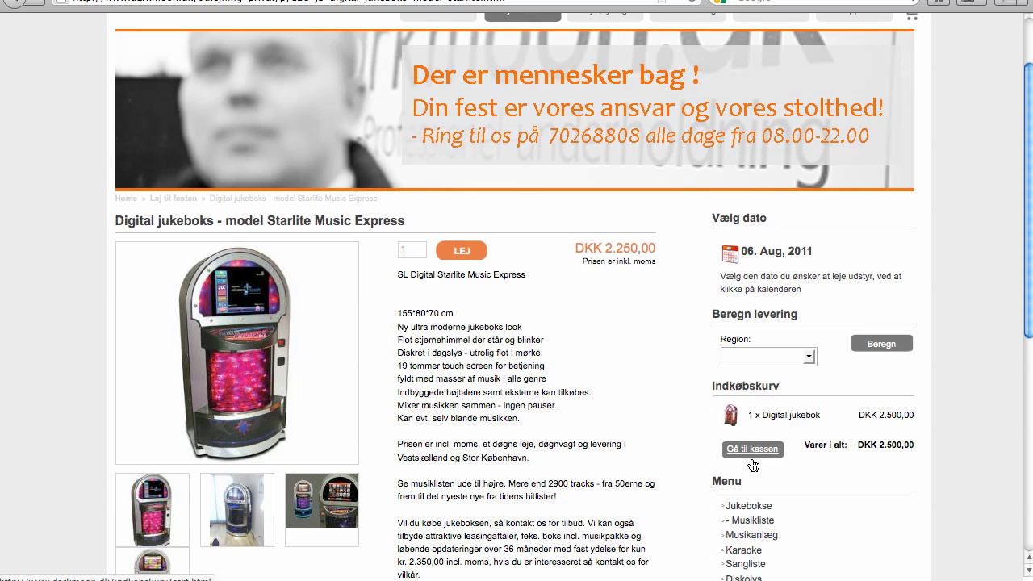
pyautogui.scroll(-10, 751, 464)
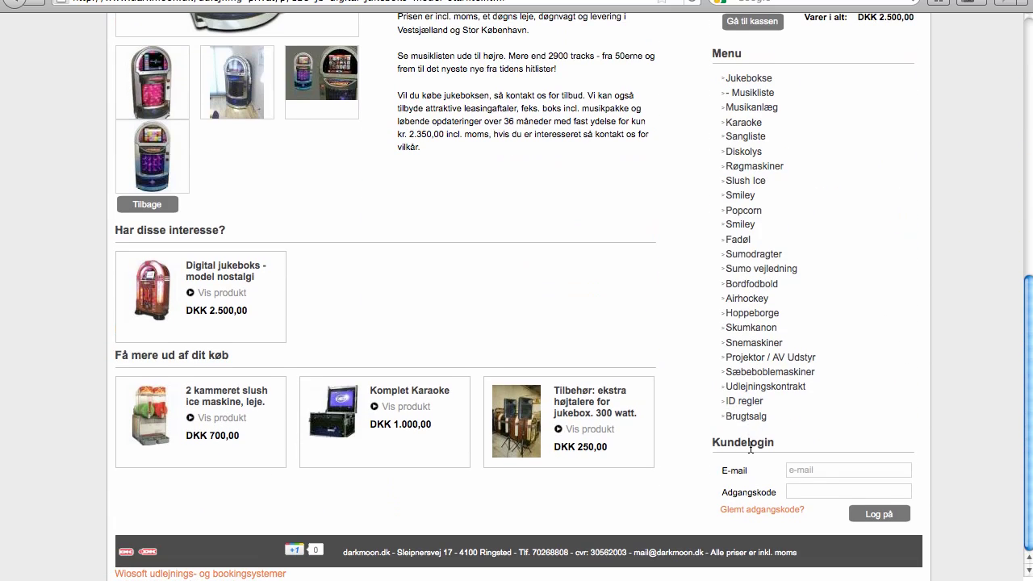
pyautogui.scroll(12, 751, 448)
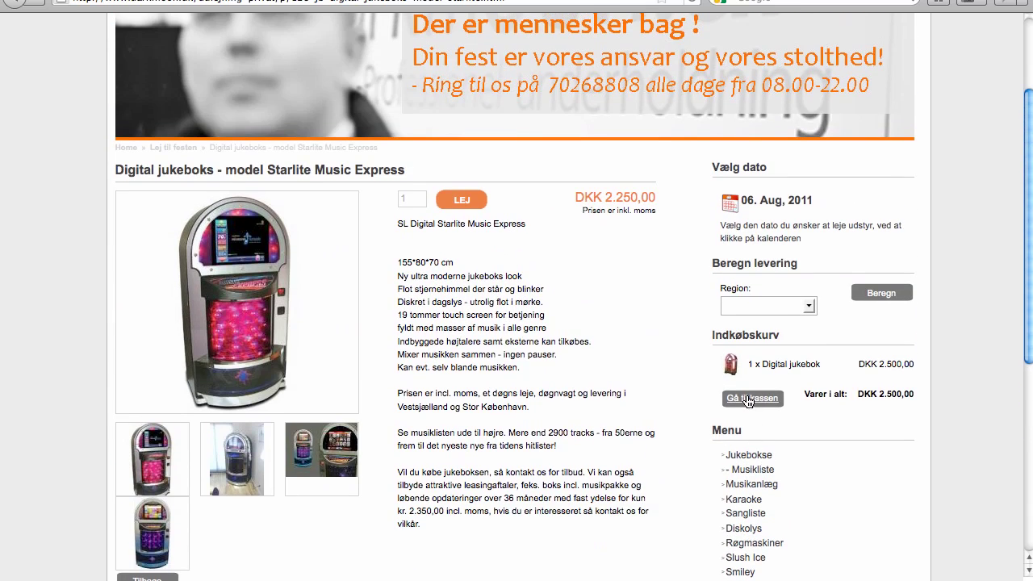
# Review the cart with the Digital jukeboks and its discount code field, then return to the darkmoon.dk homepage
pyautogui.click(748, 399)
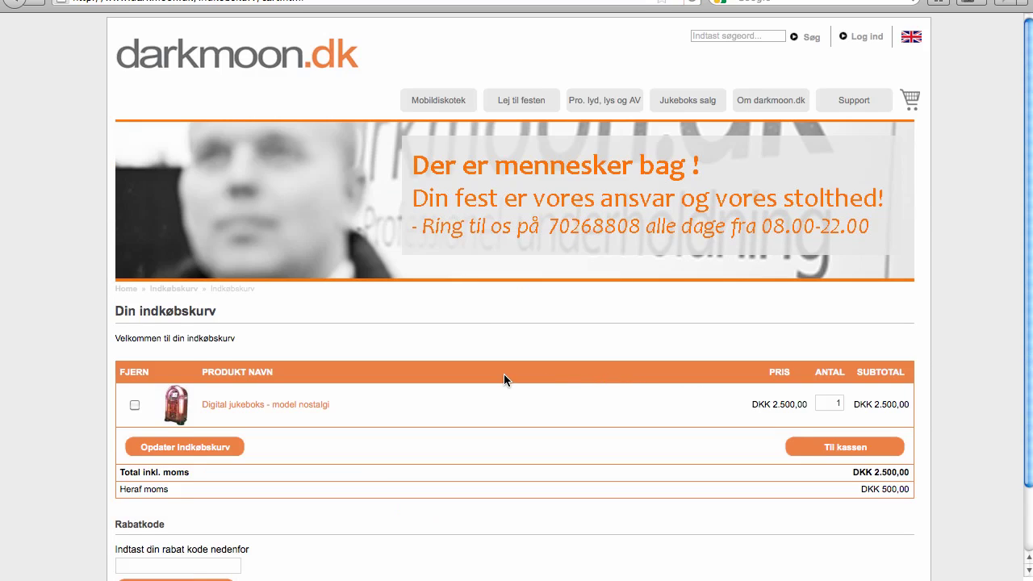
pyautogui.scroll(-2, 503, 373)
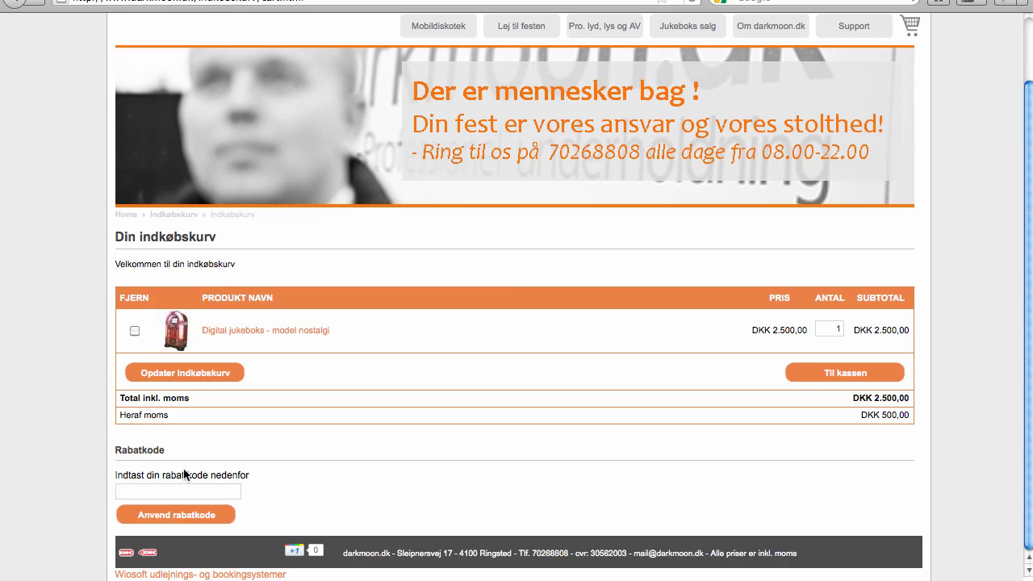
pyautogui.scroll(2, 271, 498)
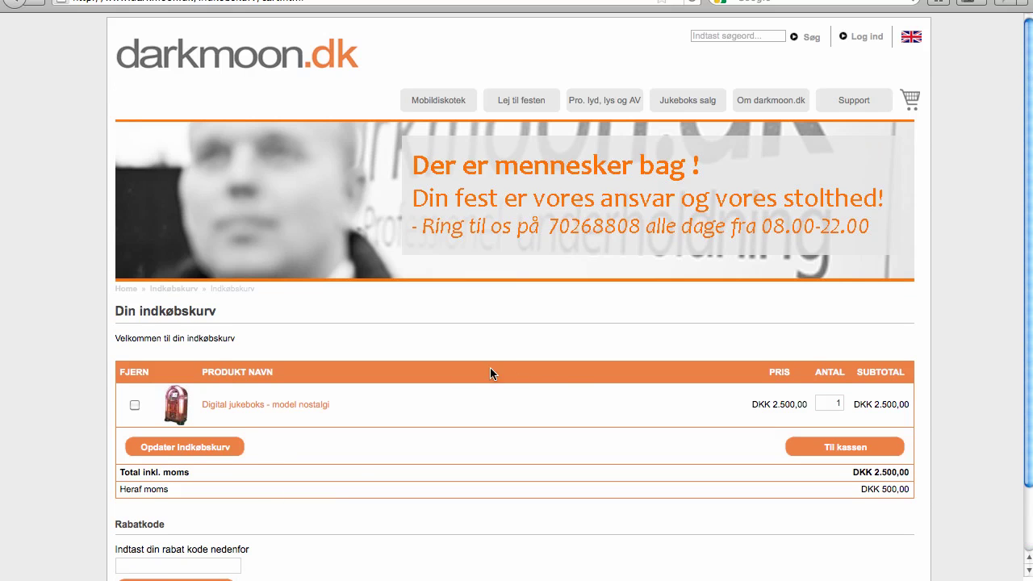
pyautogui.scroll(-2, 341, 432)
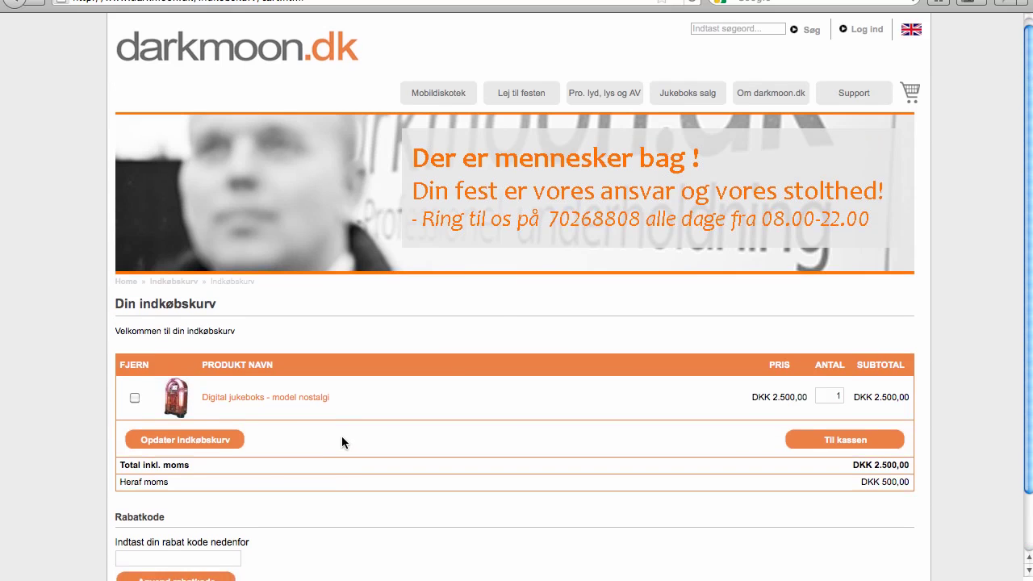
pyautogui.scroll(2, 342, 422)
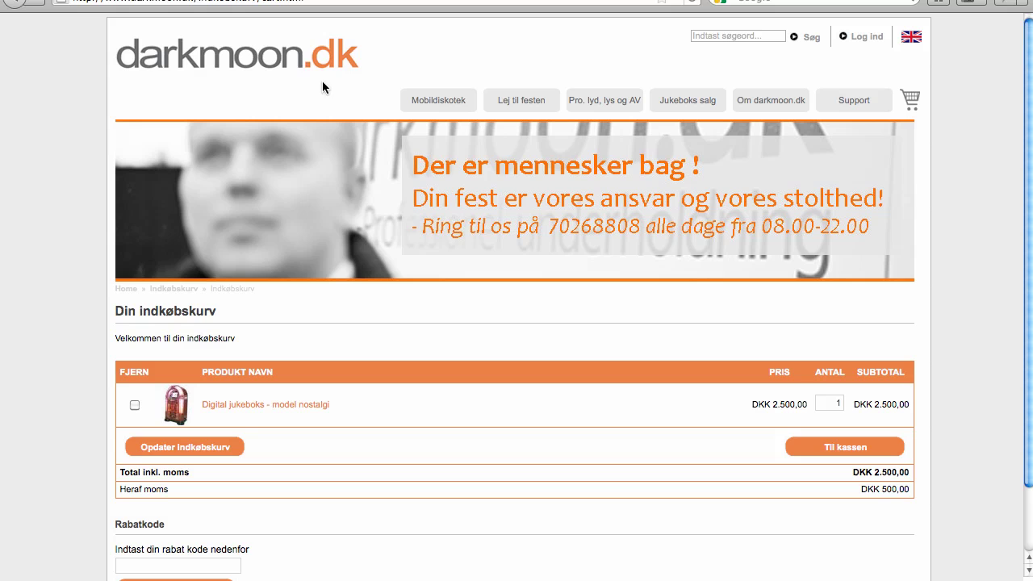
pyautogui.click(295, 66)
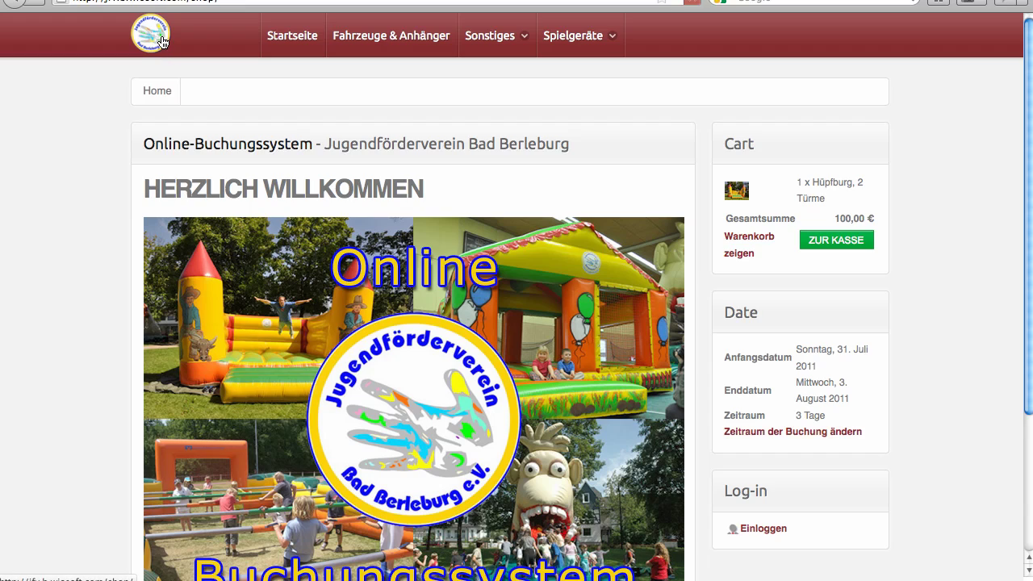
# Open the Hüpfburg, 2 Türme bouncy castle page from the Jugendförderverein home page
pyautogui.click(161, 42)
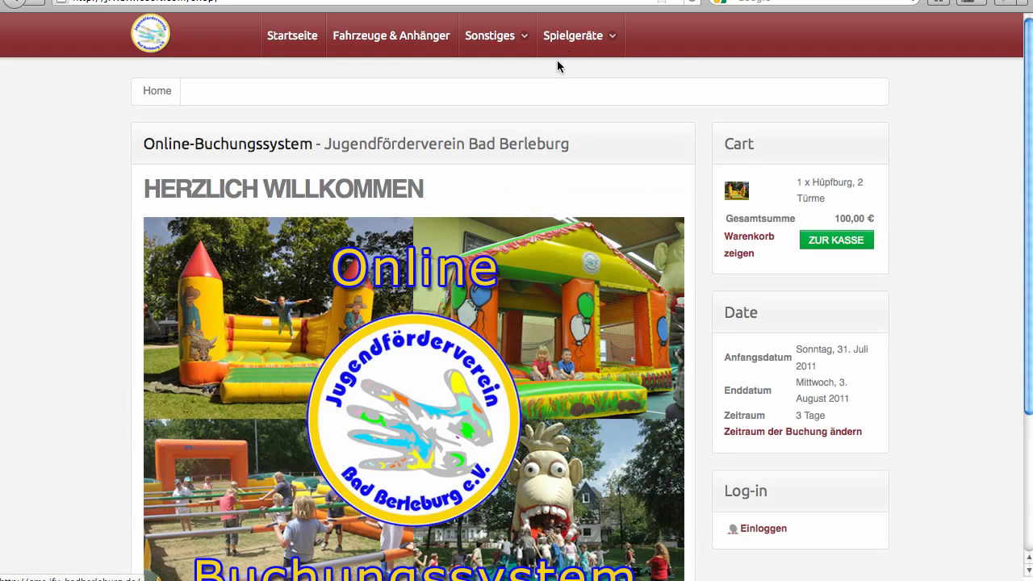
pyautogui.moveTo(567, 50)
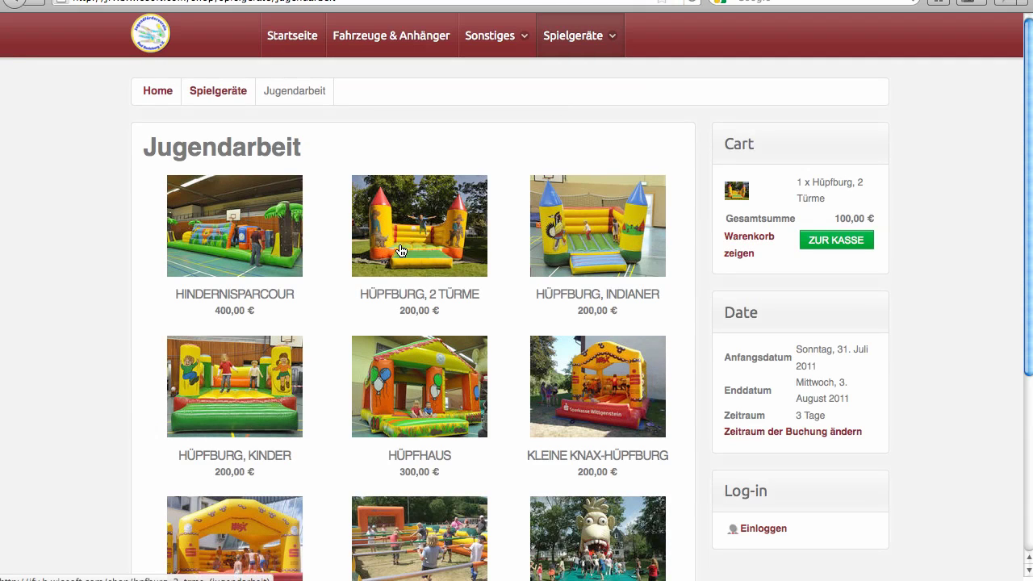
pyautogui.click(412, 297)
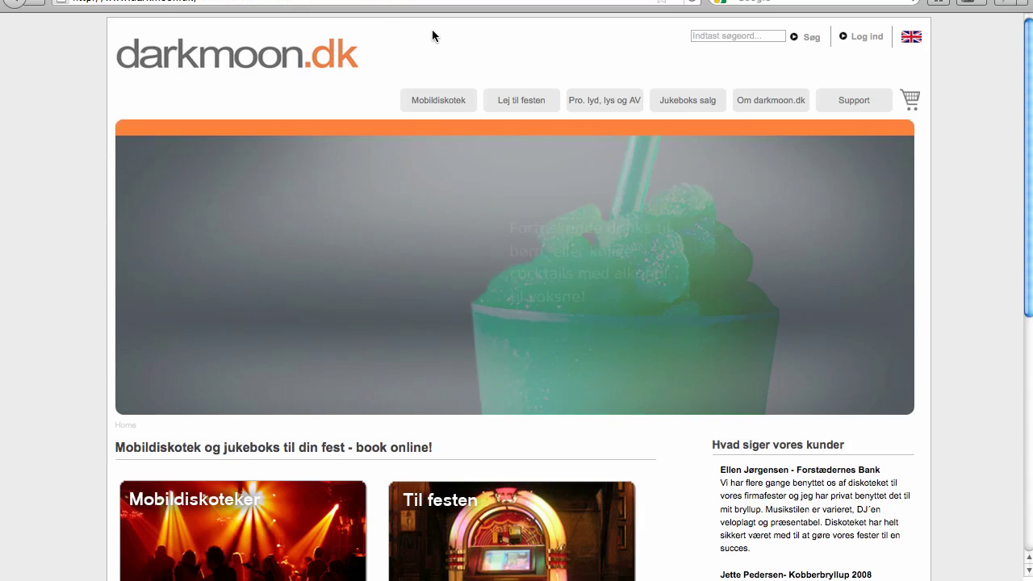
pyautogui.scroll(-5, 433, 32)
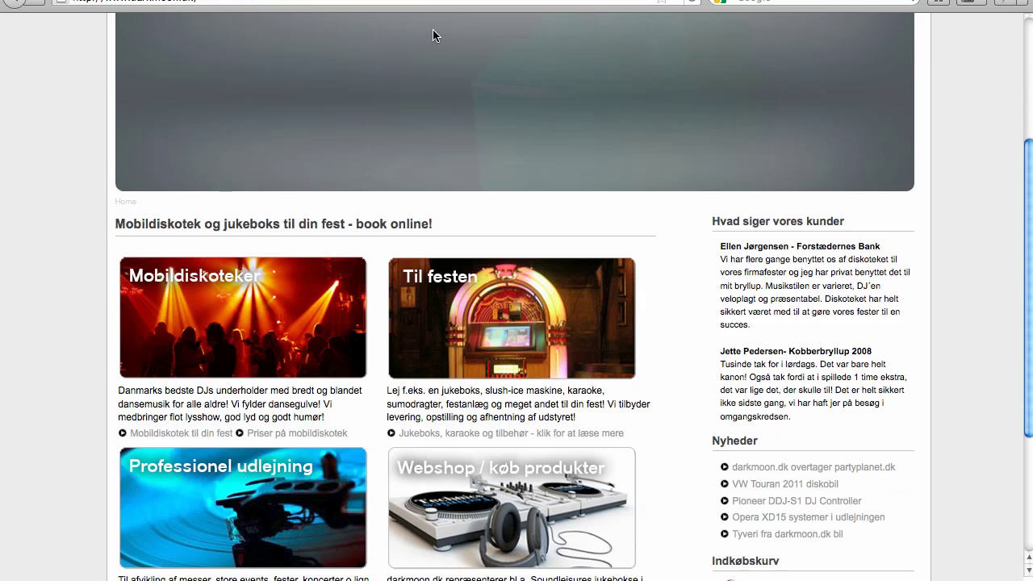
pyautogui.scroll(5, 433, 32)
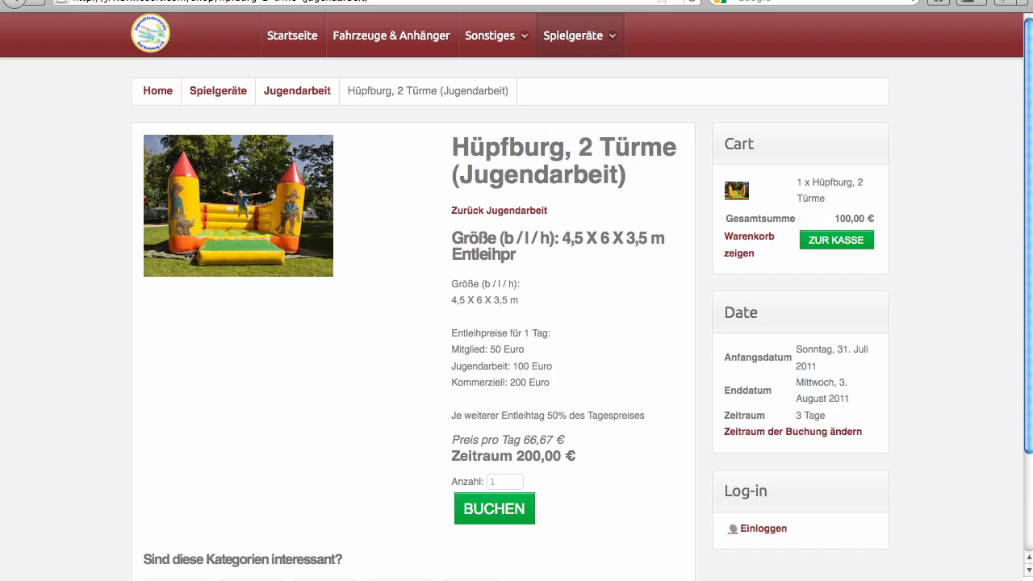
# Enlarge the bouncy castle product photo, then close the enlarged view
pyautogui.click(283, 217)
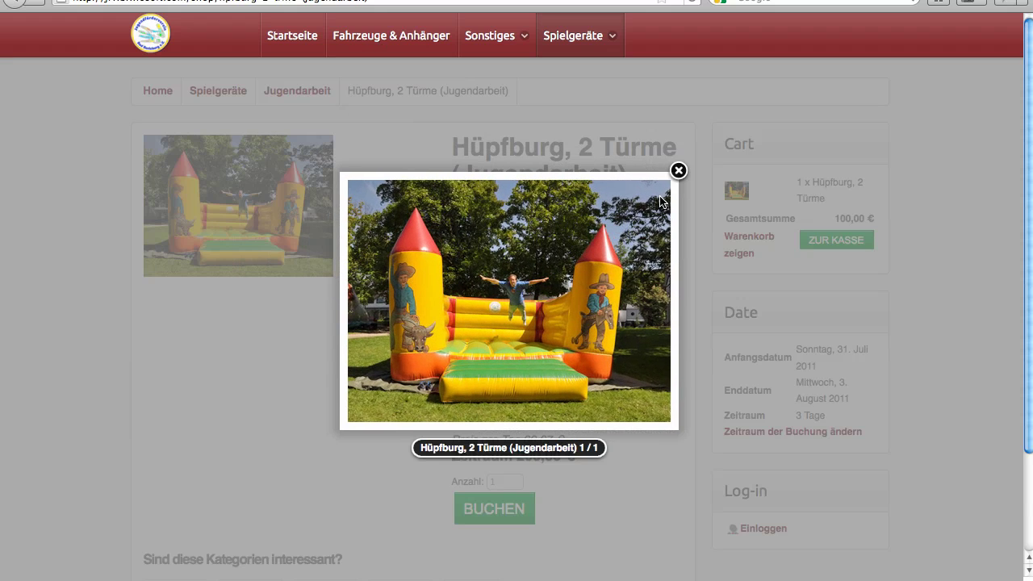
pyautogui.click(679, 171)
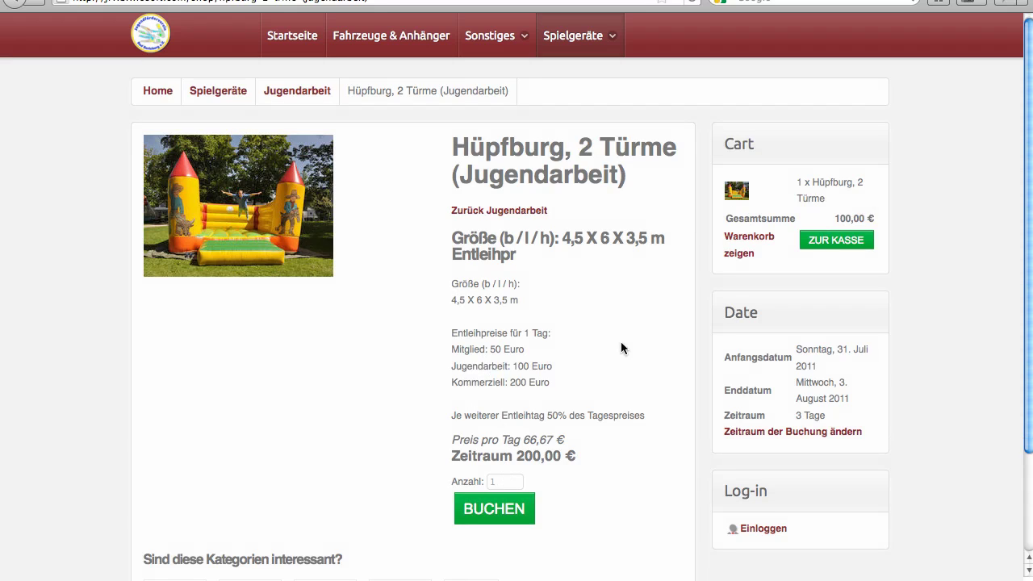
pyautogui.rightClick(510, 501)
# Add the Hüpfburg, 2 Türme to the cart and proceed to checkout at 300,00 €
pyautogui.click(493, 507)
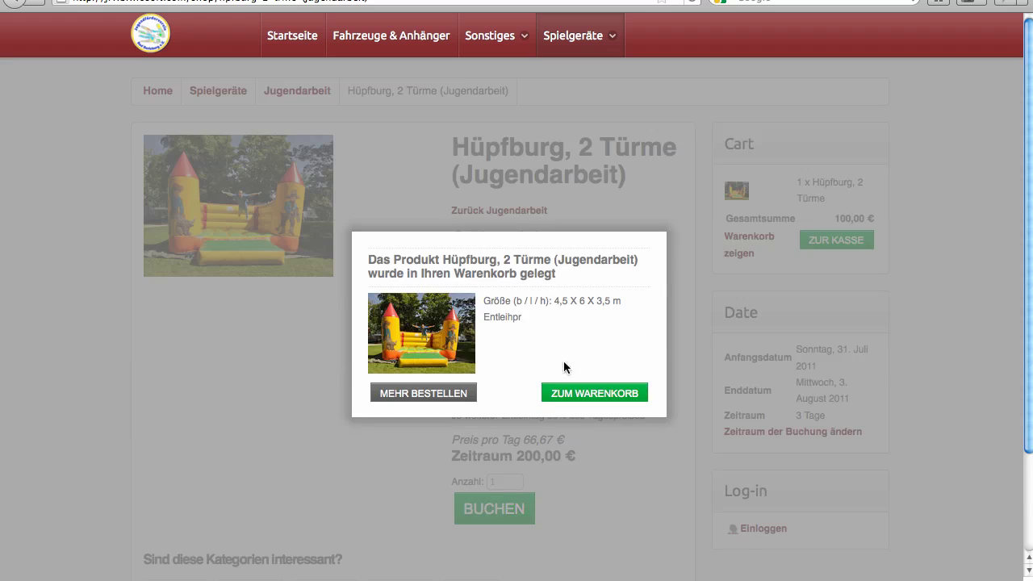
pyautogui.click(586, 400)
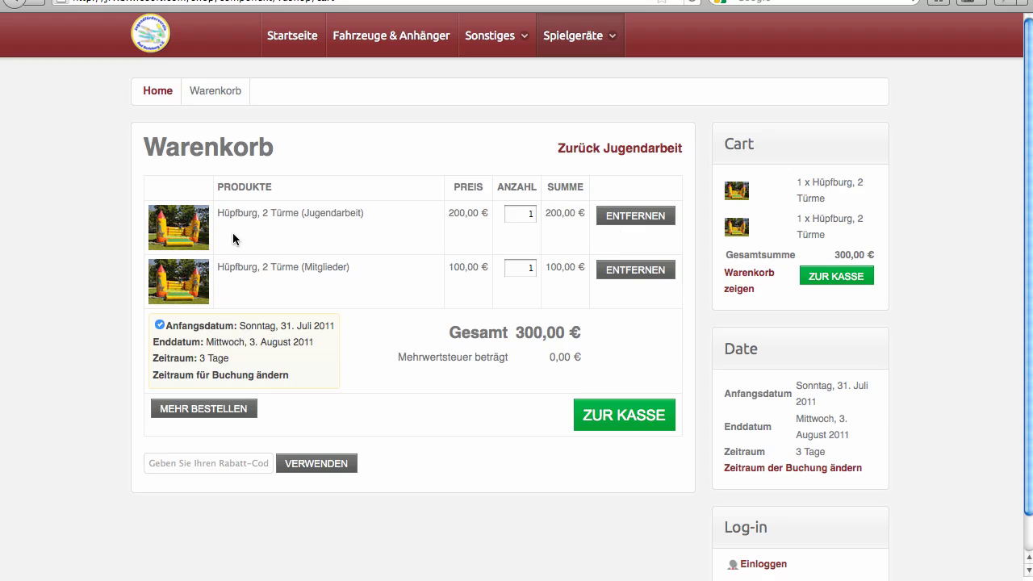
pyautogui.click(597, 411)
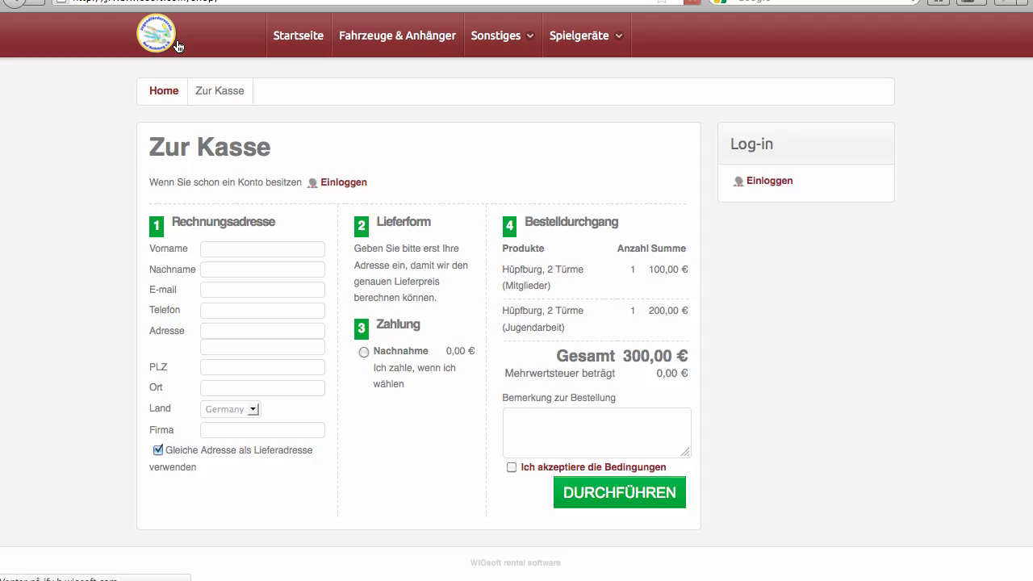
# Go back to the shop's home page and reload it
pyautogui.click(176, 42)
pyautogui.scroll(-3, 818, 339)
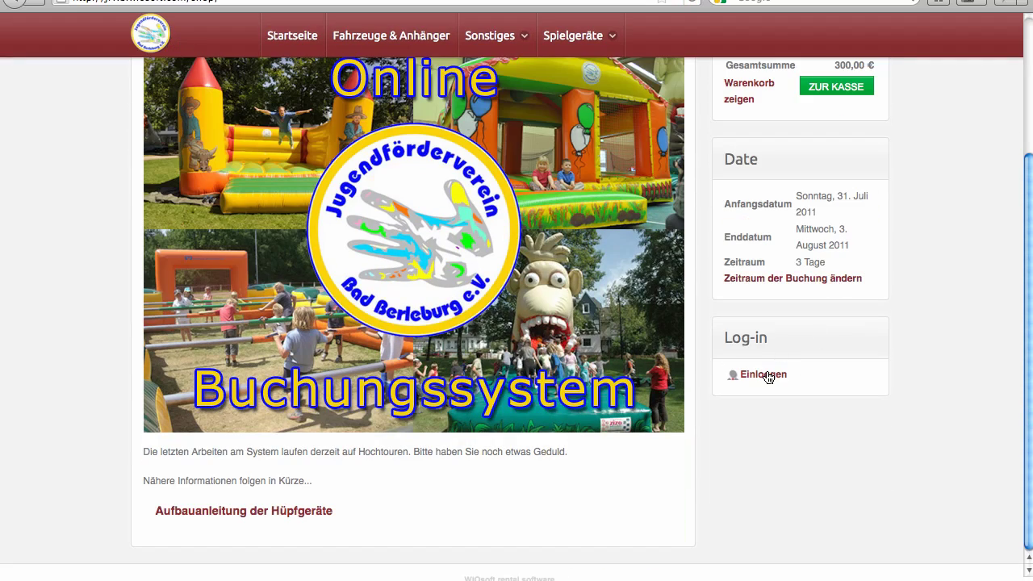
pyautogui.scroll(3, 830, 376)
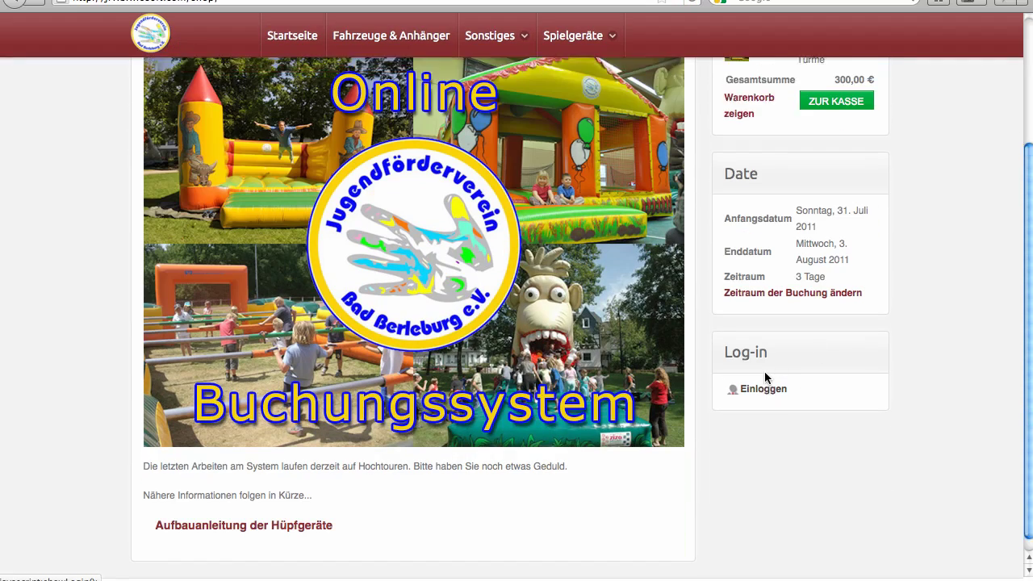
pyautogui.click(133, 44)
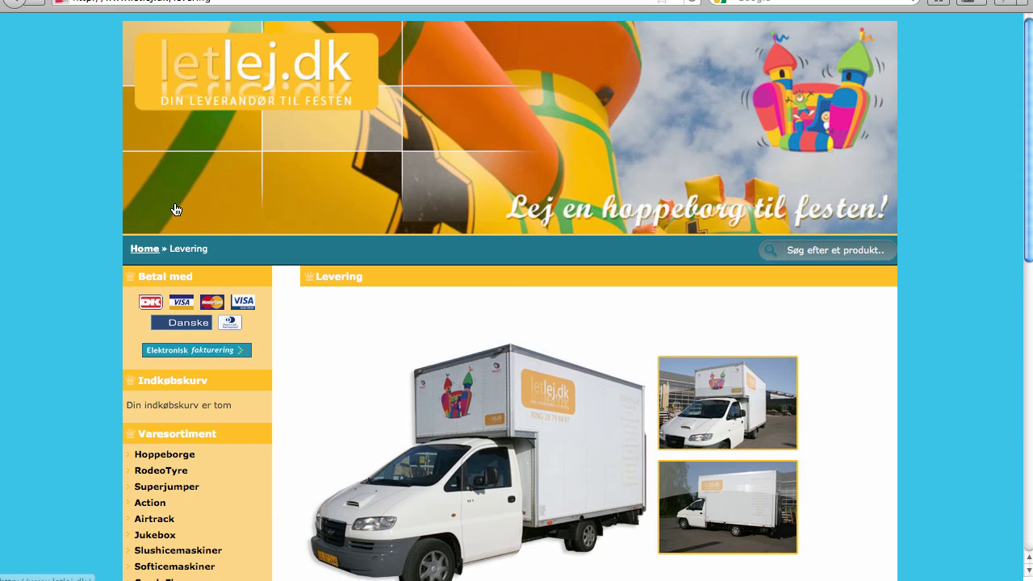
# Open the Airtrack product page from the letlej.dk front page
pyautogui.click(142, 252)
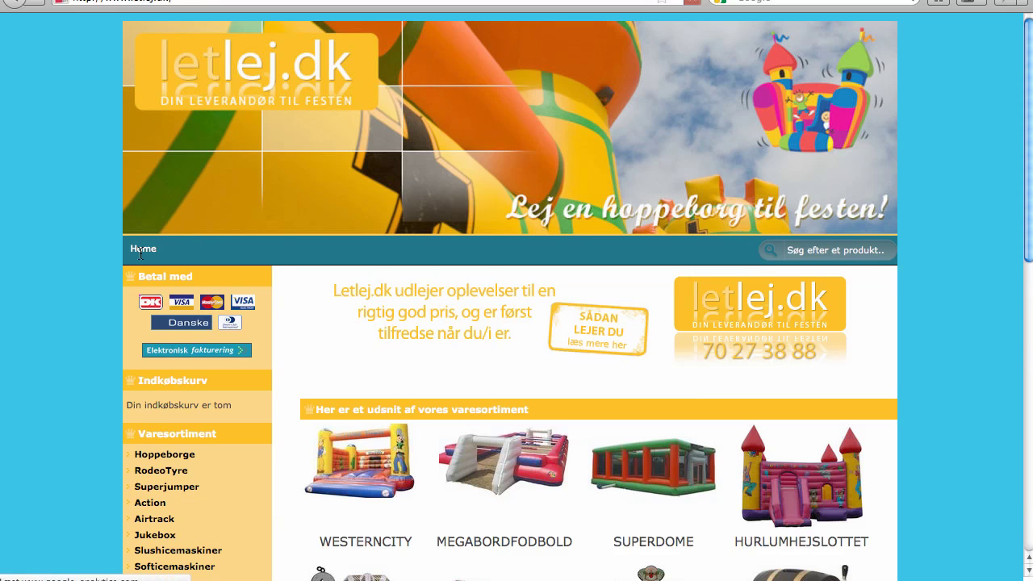
pyautogui.scroll(-5, 234, 197)
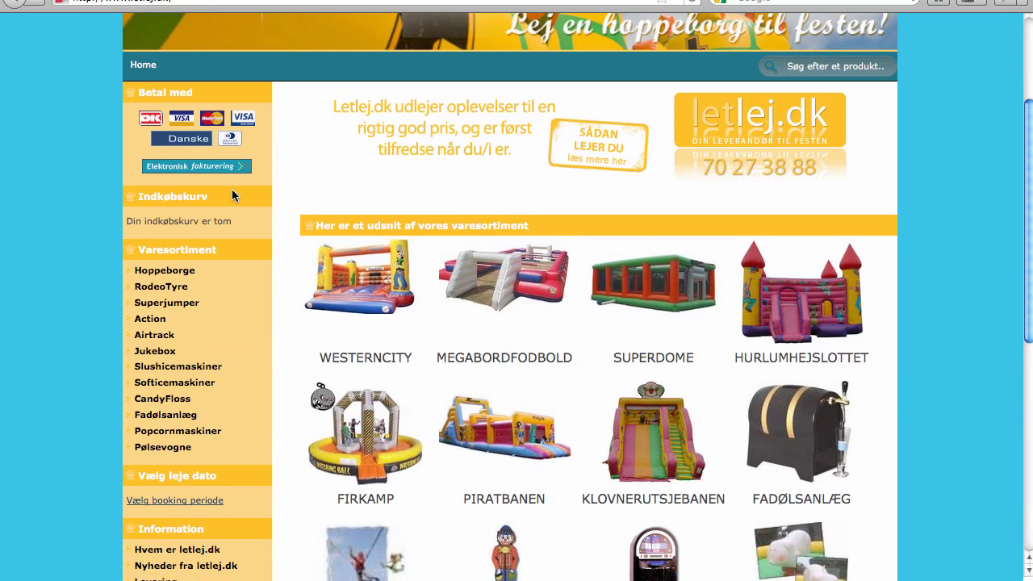
pyautogui.scroll(-13, 233, 193)
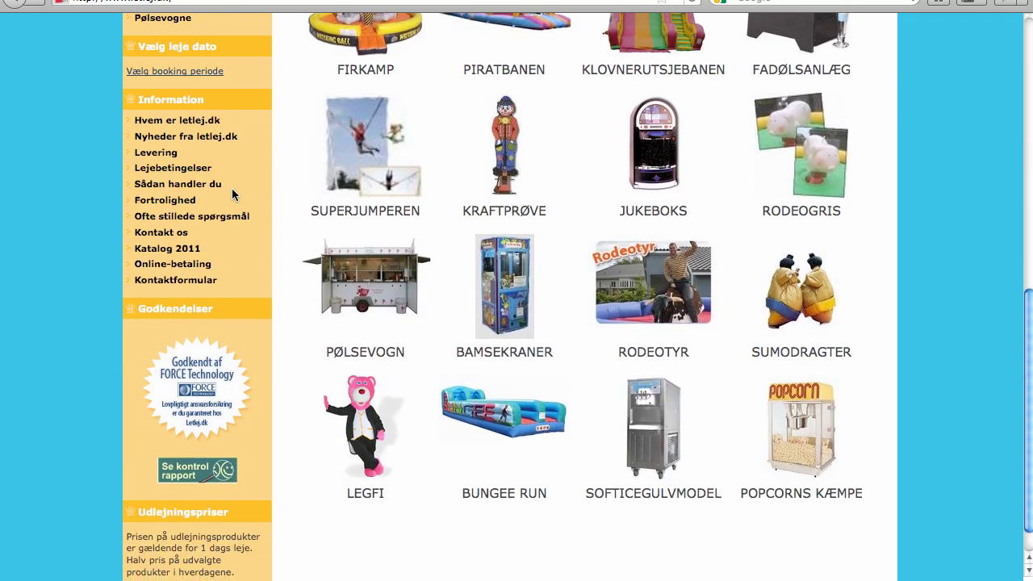
pyautogui.scroll(10, 232, 194)
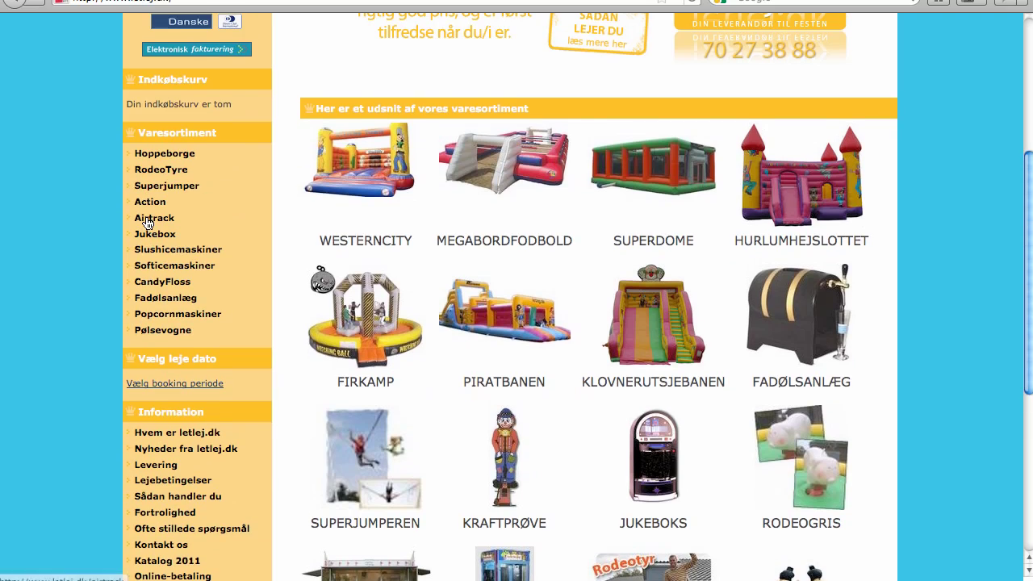
pyautogui.click(146, 223)
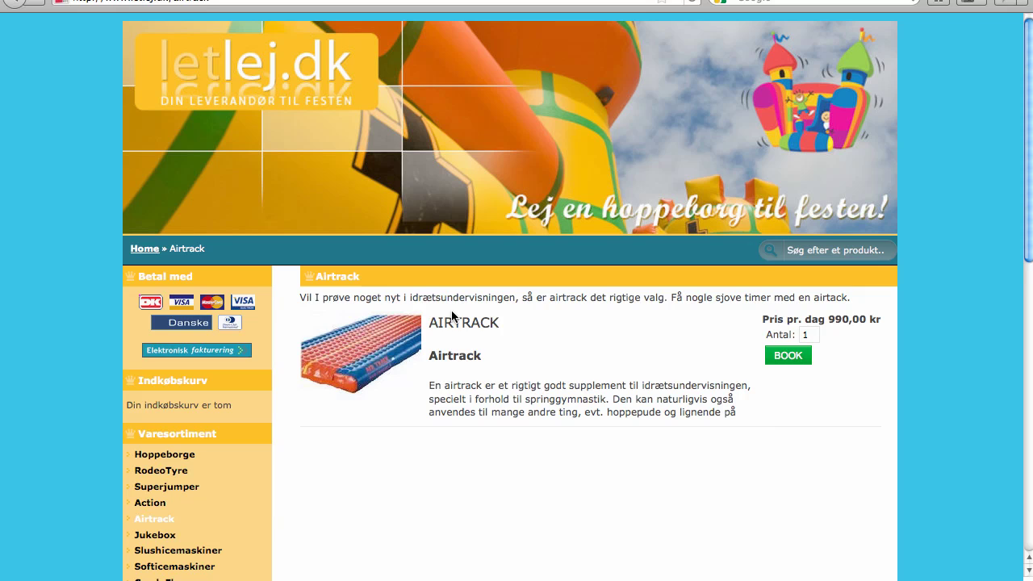
# Book the Airtrack from 31 July to 3 August, add it to the cart, and reach checkout
pyautogui.click(786, 355)
pyautogui.click(490, 339)
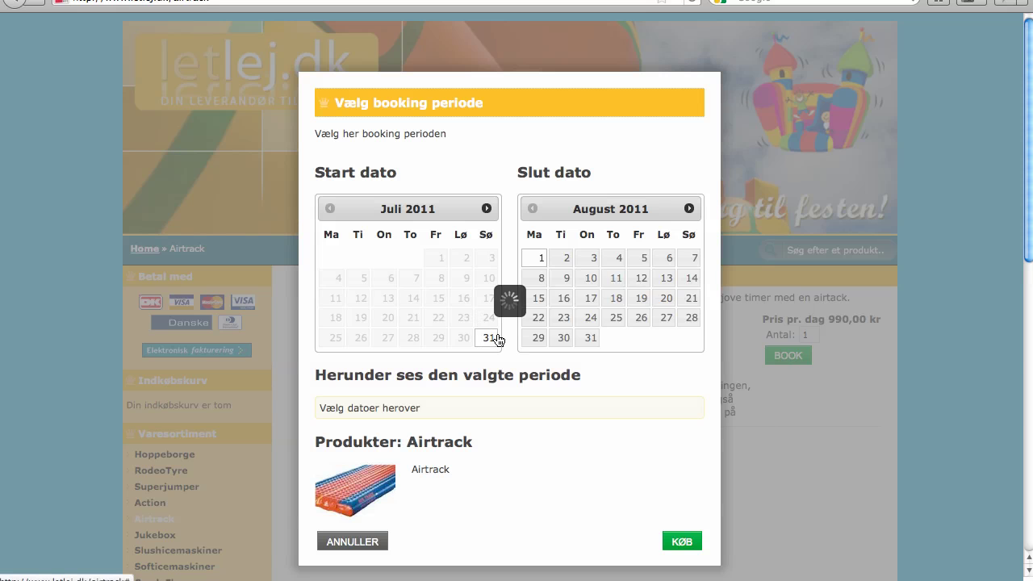
pyautogui.click(582, 257)
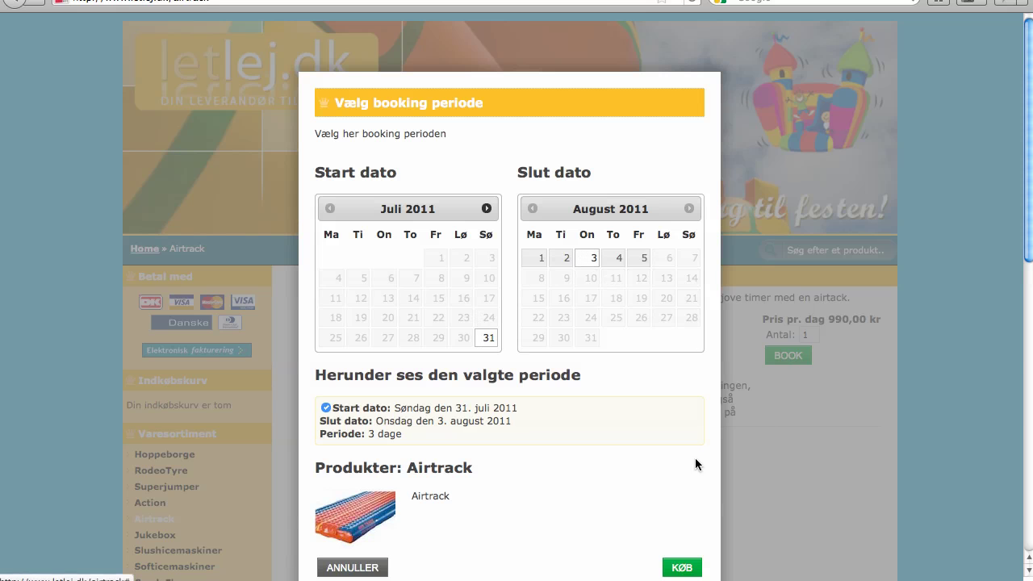
pyautogui.click(682, 567)
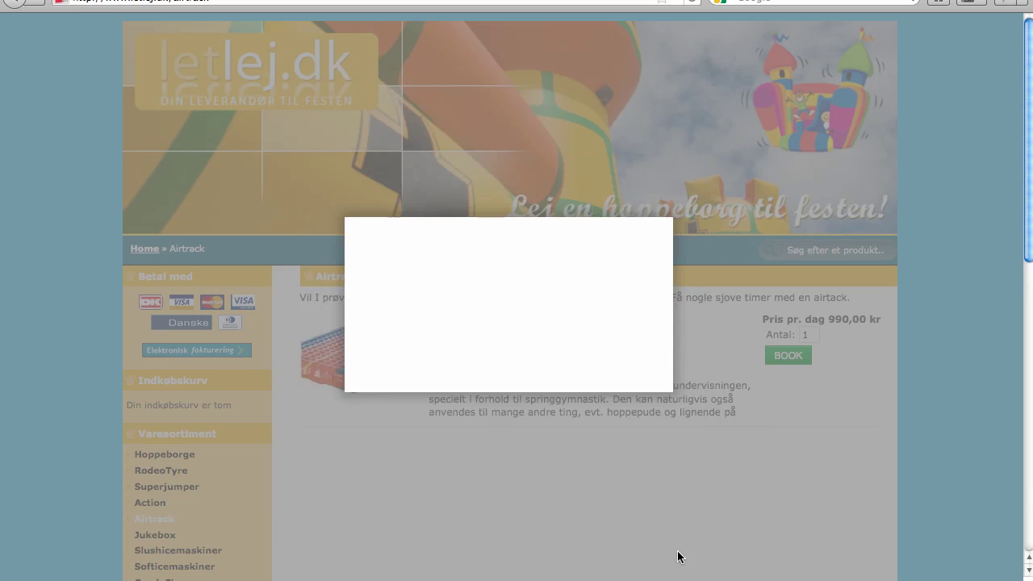
pyautogui.click(582, 373)
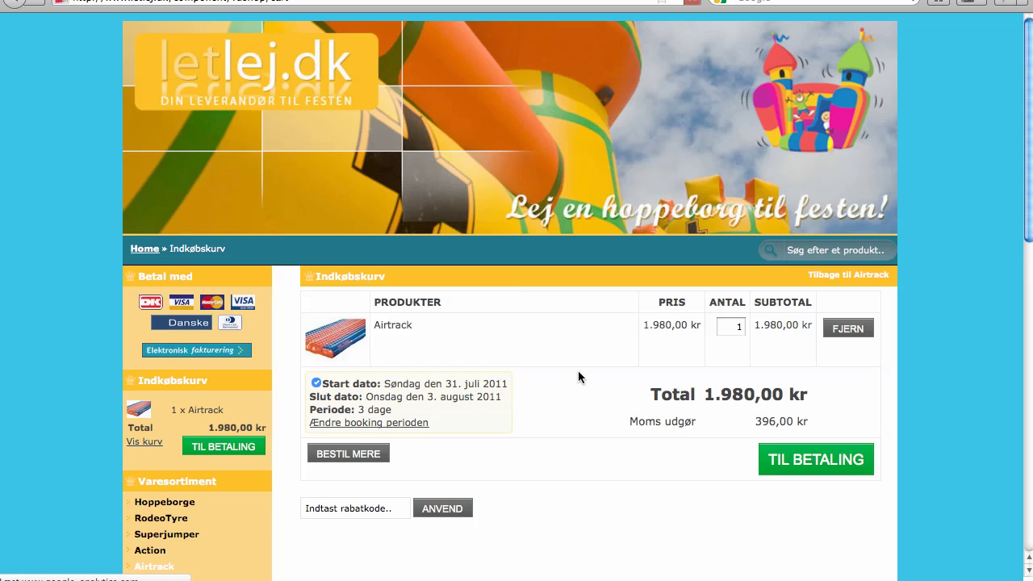
pyautogui.click(795, 460)
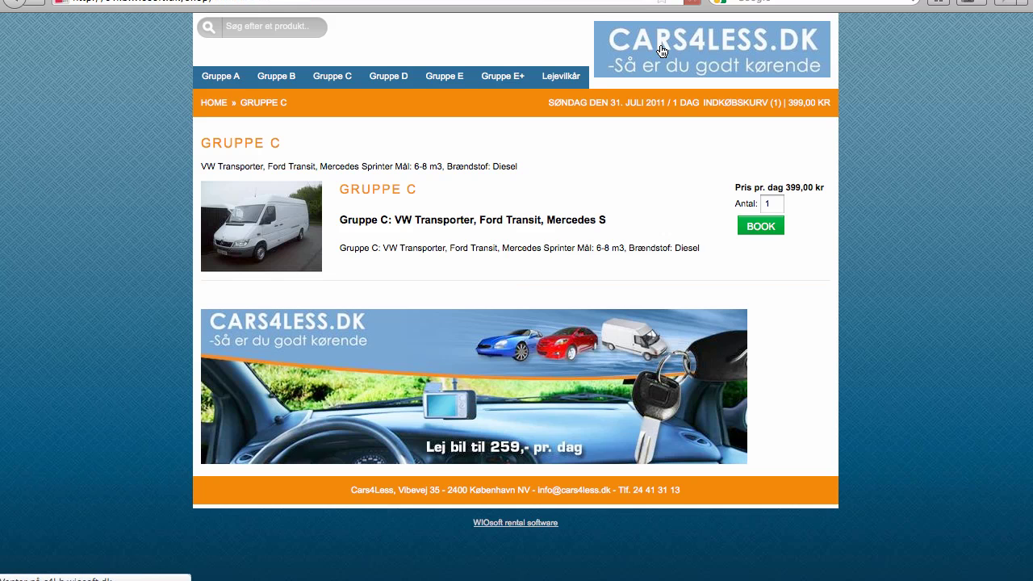
# Return to the CARS4LESS.DK home page listing the rental car groups
pyautogui.click(660, 42)
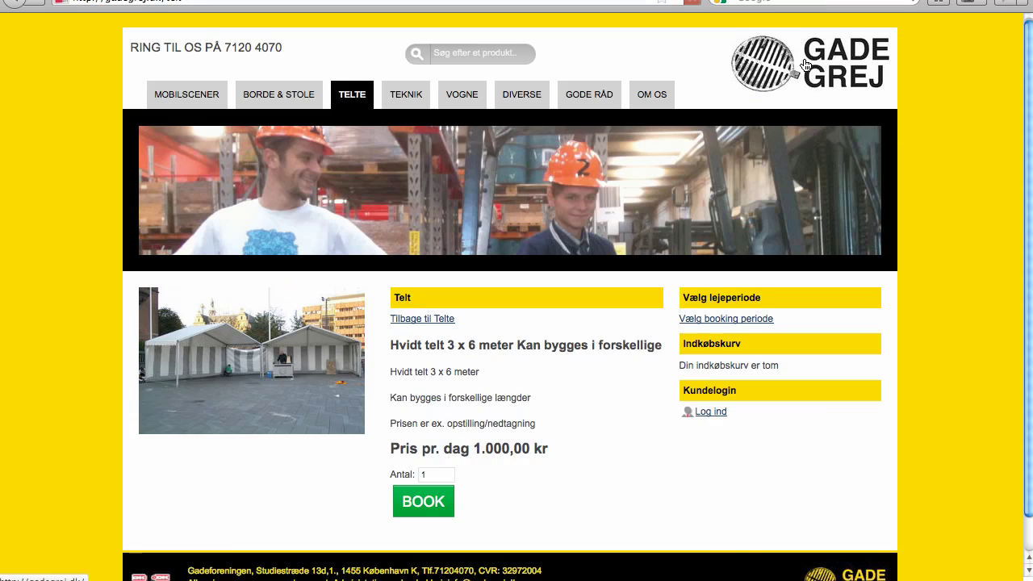
# Return to the Gadegrej home page and scroll through it
pyautogui.click(804, 65)
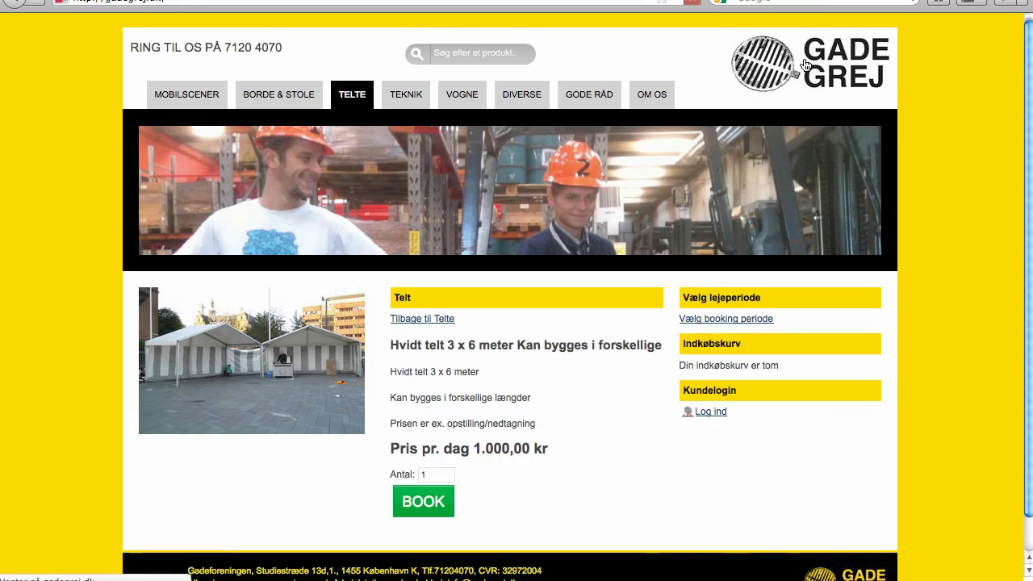
pyautogui.scroll(-2, 372, 164)
pyautogui.scroll(-10, 372, 164)
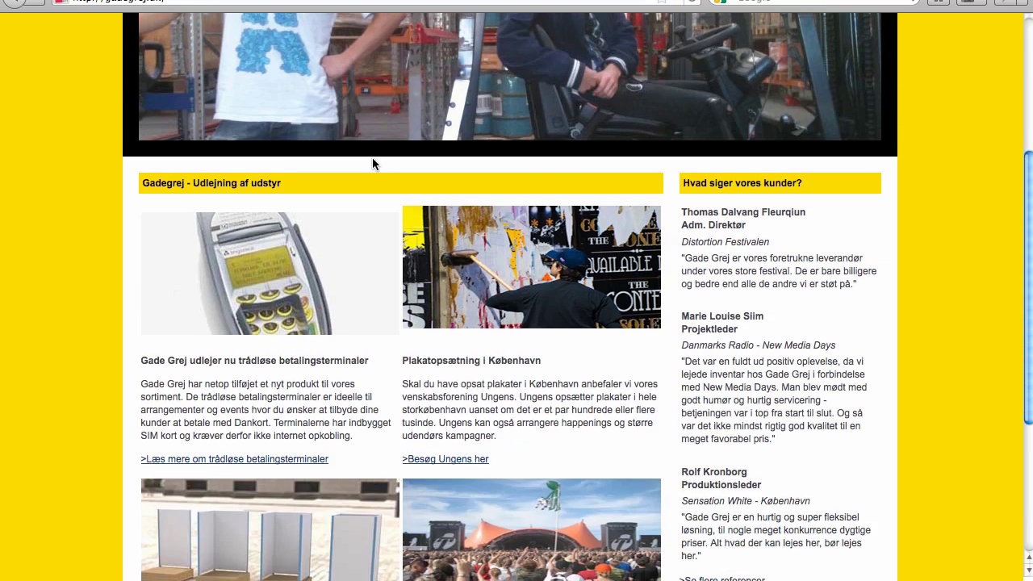
pyautogui.scroll(2, 377, 163)
pyautogui.scroll(6, 377, 161)
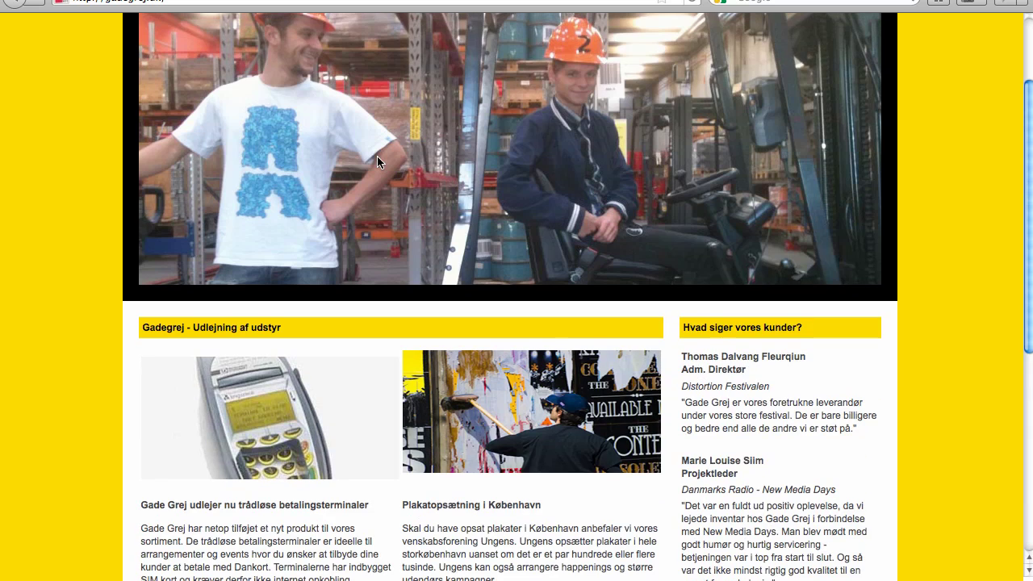
pyautogui.scroll(3, 379, 161)
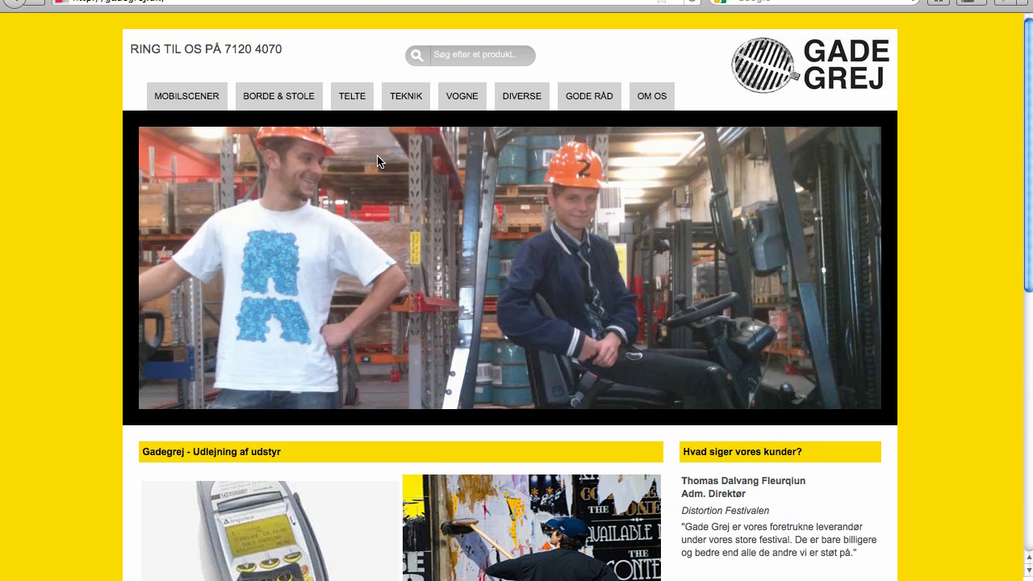
# Book the Stor Kontor/Salgsvogn trailer under VOGNE from 31 July to 4 August
pyautogui.click(463, 99)
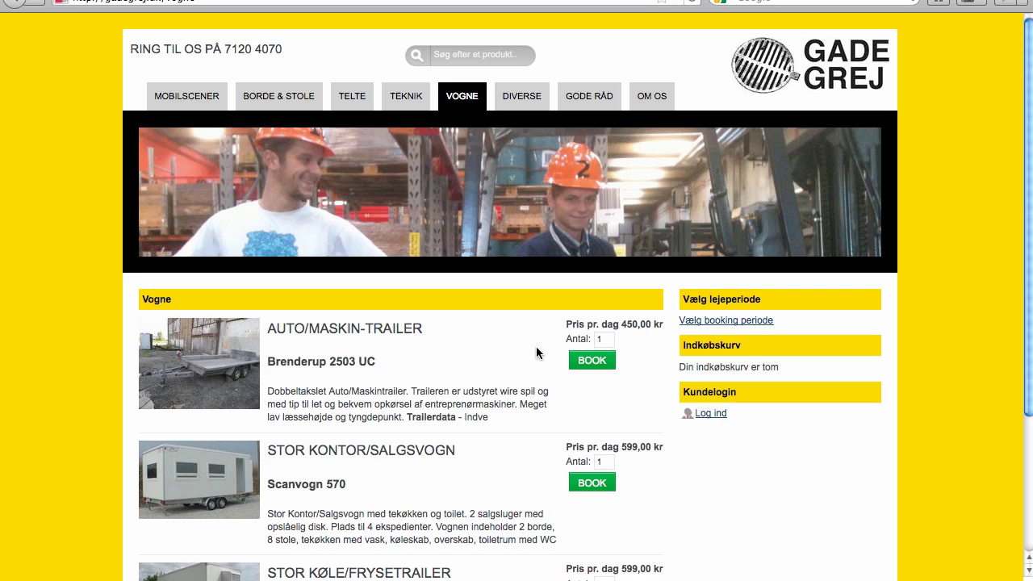
pyautogui.scroll(-5, 543, 343)
pyautogui.click(586, 295)
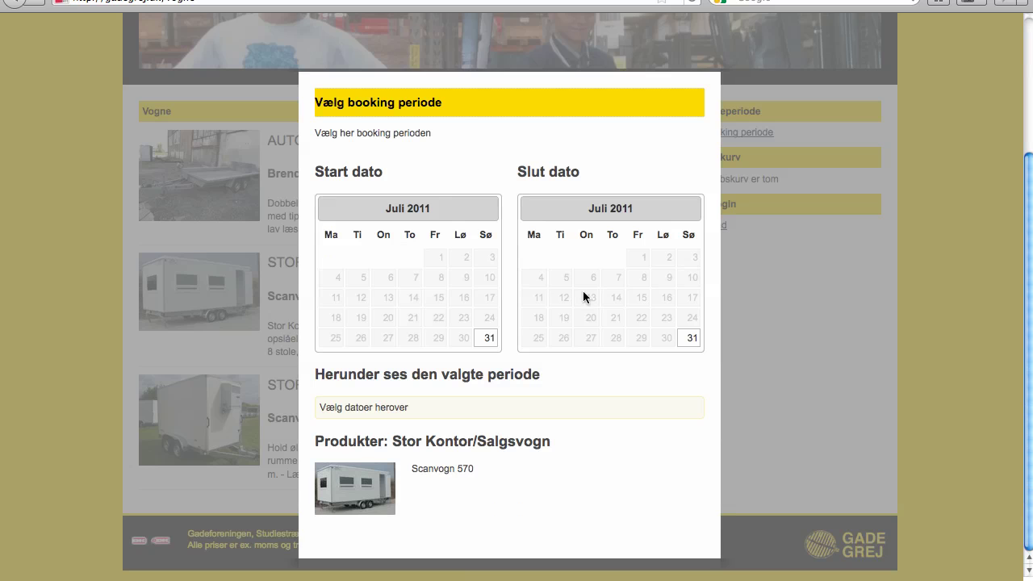
pyautogui.click(488, 339)
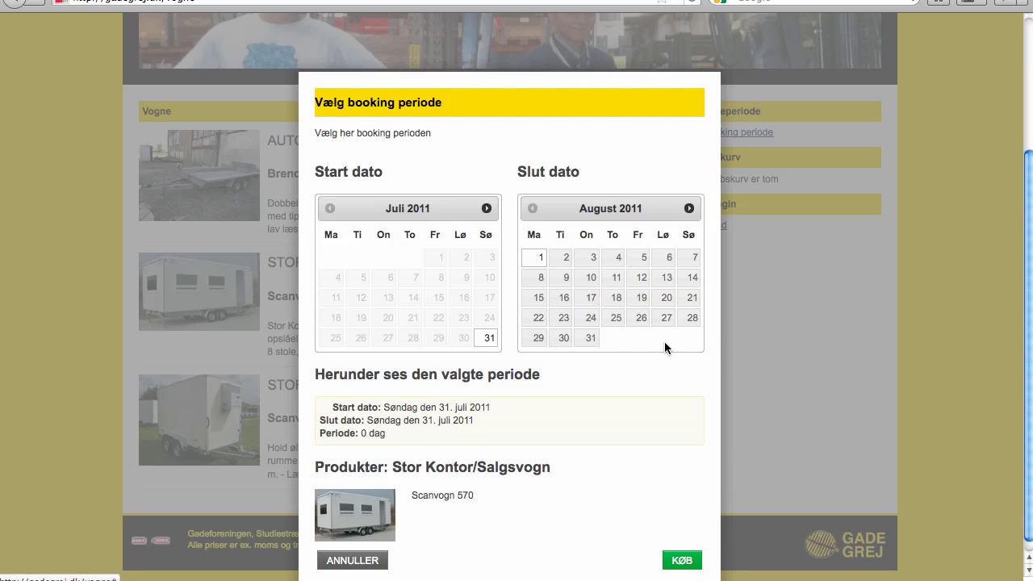
pyautogui.click(612, 265)
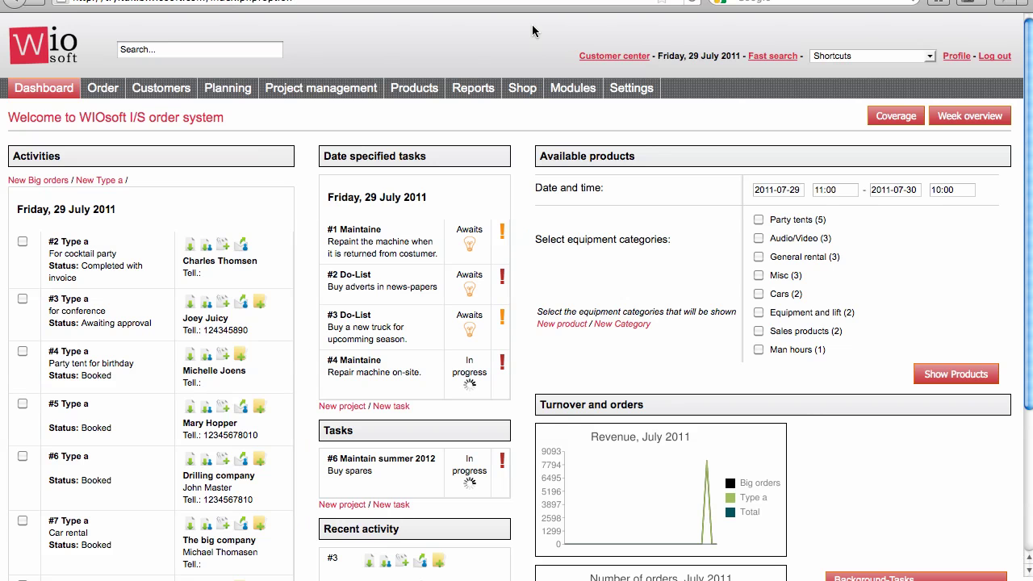
# Open the Factor key table from the Settings menu
pyautogui.moveTo(631, 87)
pyautogui.click(650, 137)
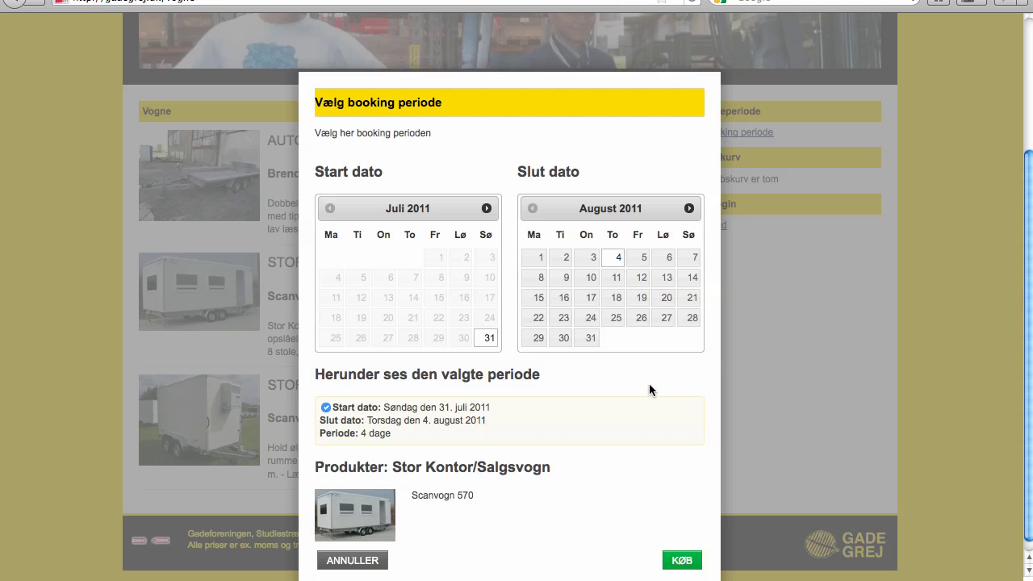
# Add the 4-day trailer booking to the cart (1.797,00 kr), then browse Borde & Stole and Gode Råd
pyautogui.click(670, 561)
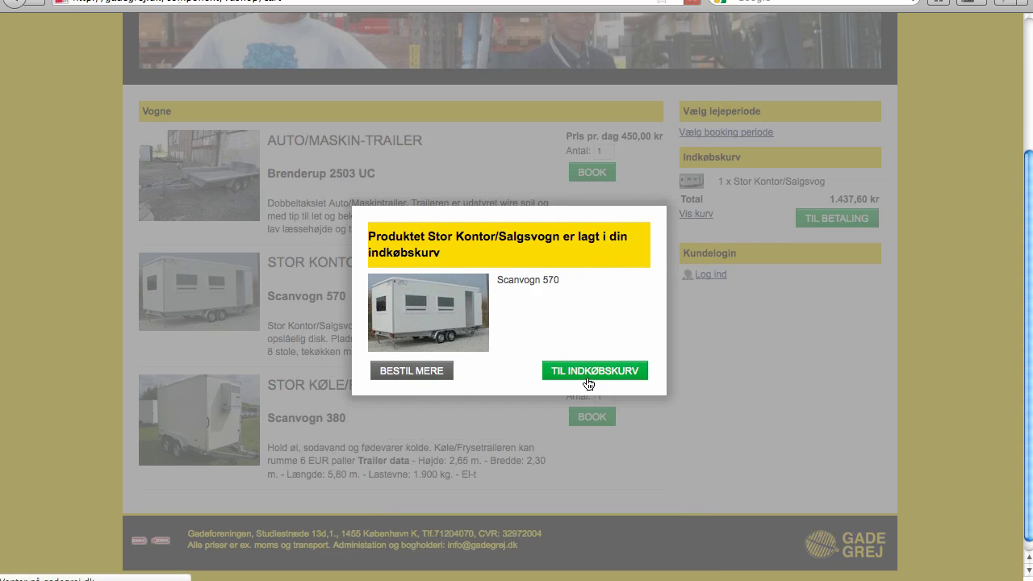
pyautogui.click(587, 378)
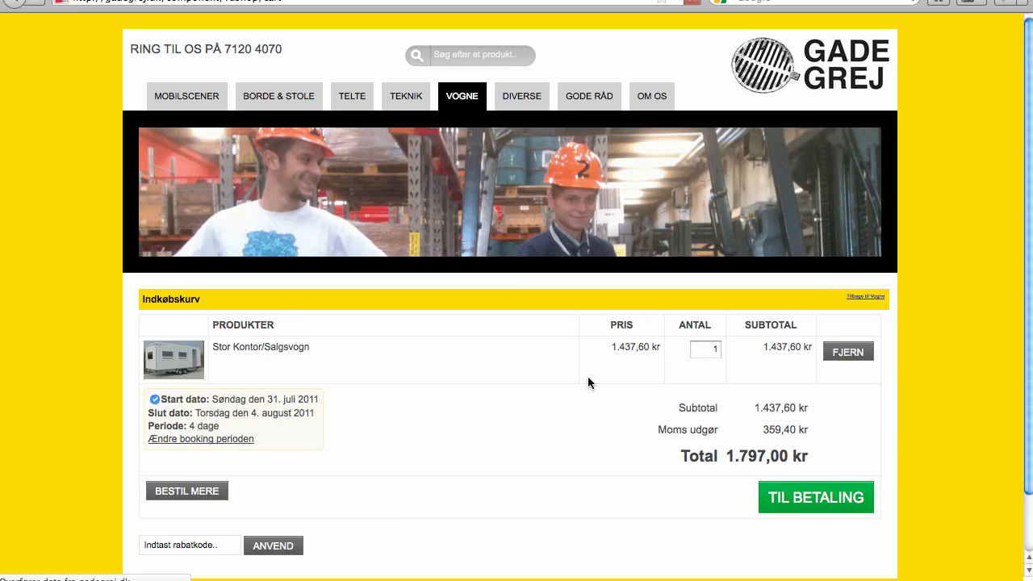
pyautogui.click(290, 101)
pyautogui.scroll(-5, 397, 396)
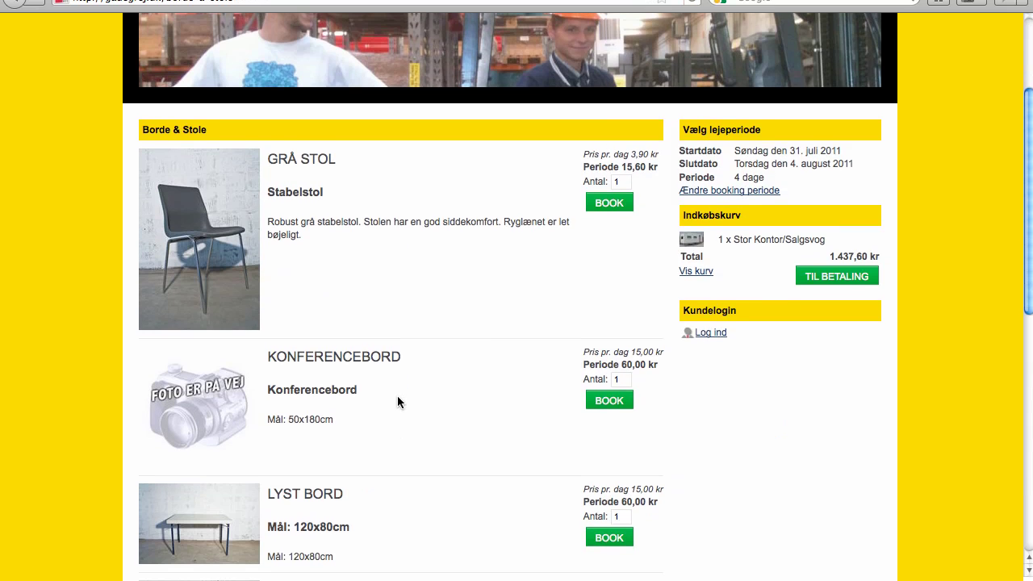
pyautogui.scroll(5, 399, 390)
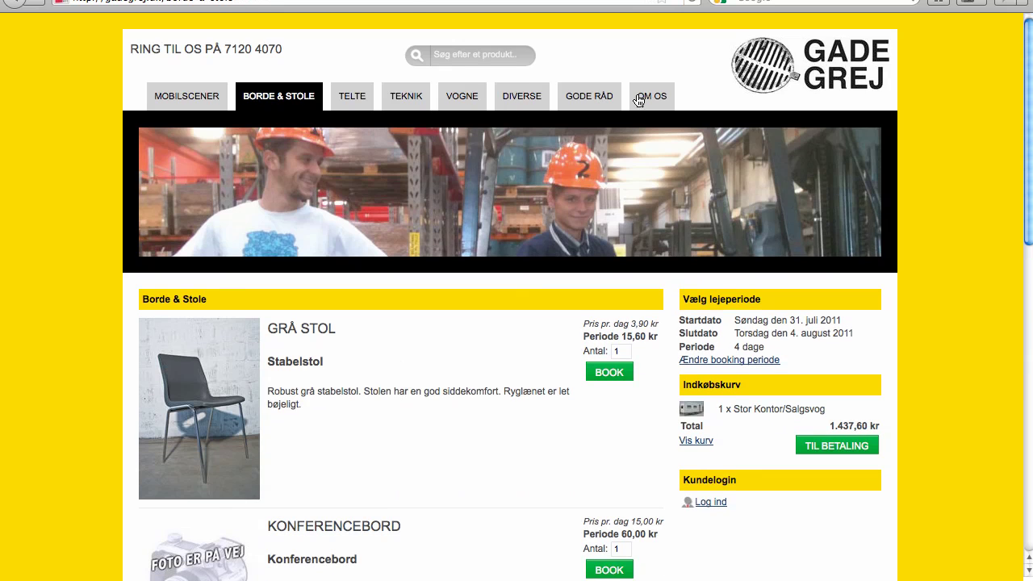
pyautogui.click(580, 100)
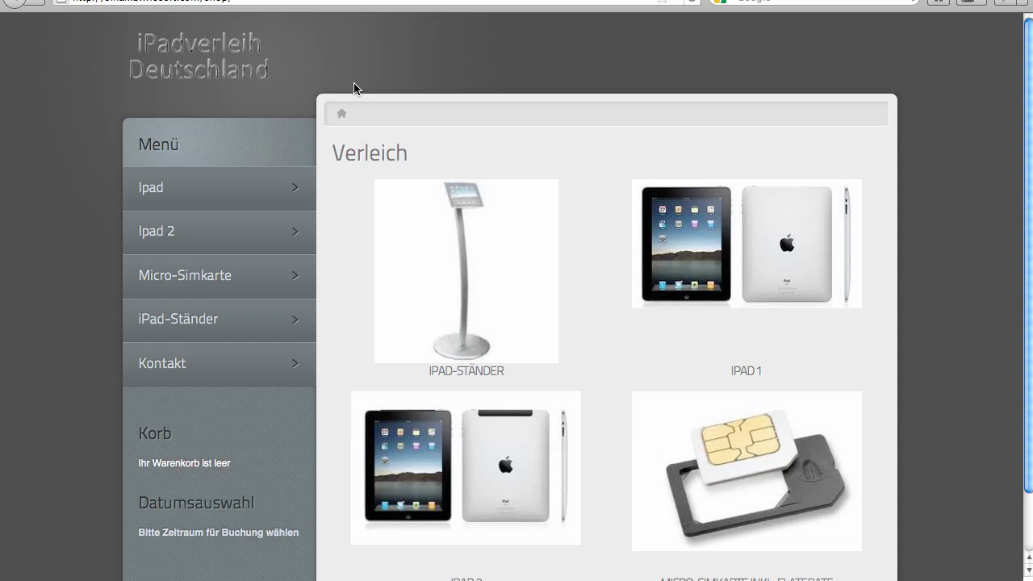
pyautogui.scroll(-2, 448, 107)
pyautogui.scroll(2, 487, 120)
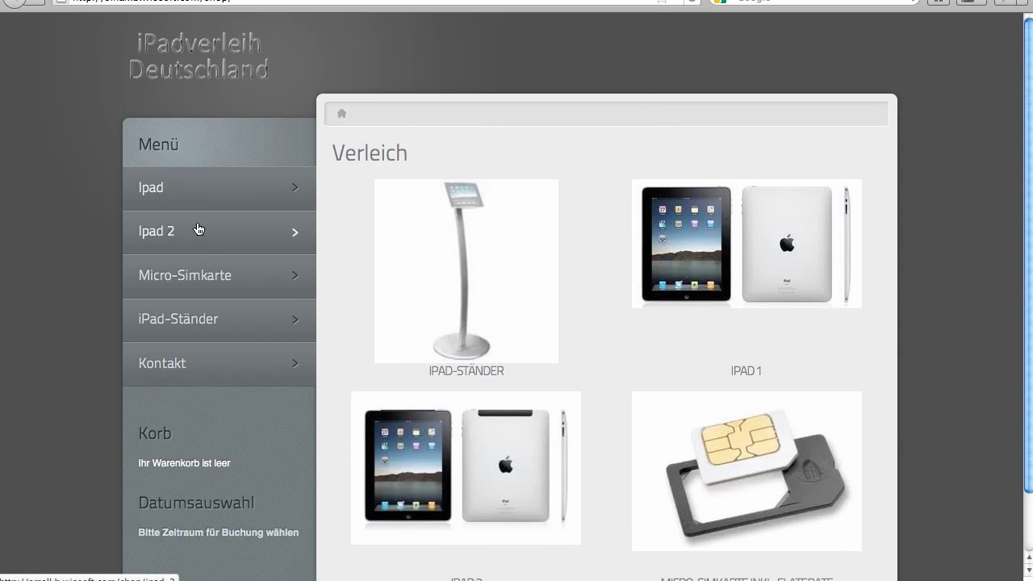
pyautogui.click(190, 203)
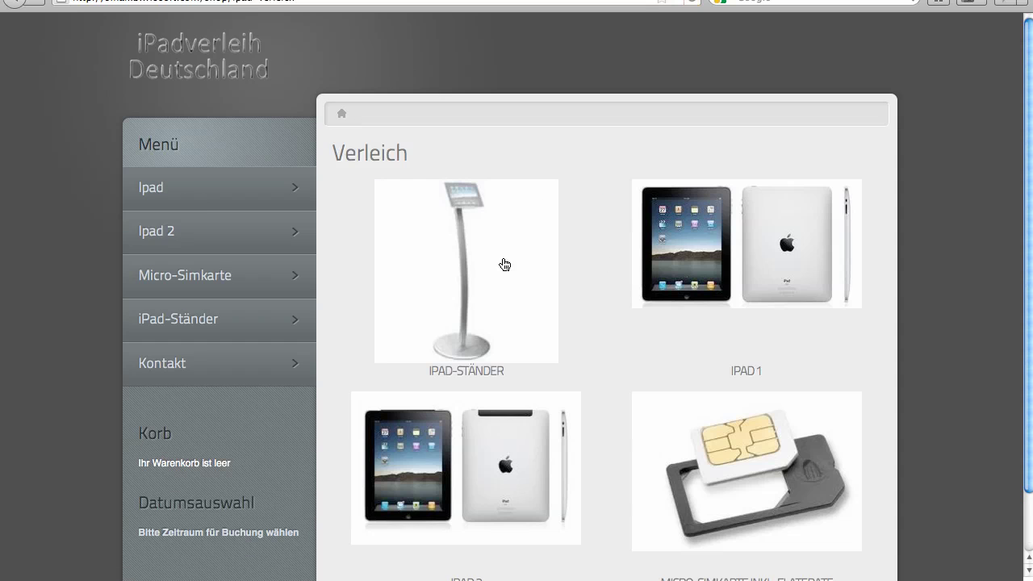
pyautogui.scroll(-2, 623, 127)
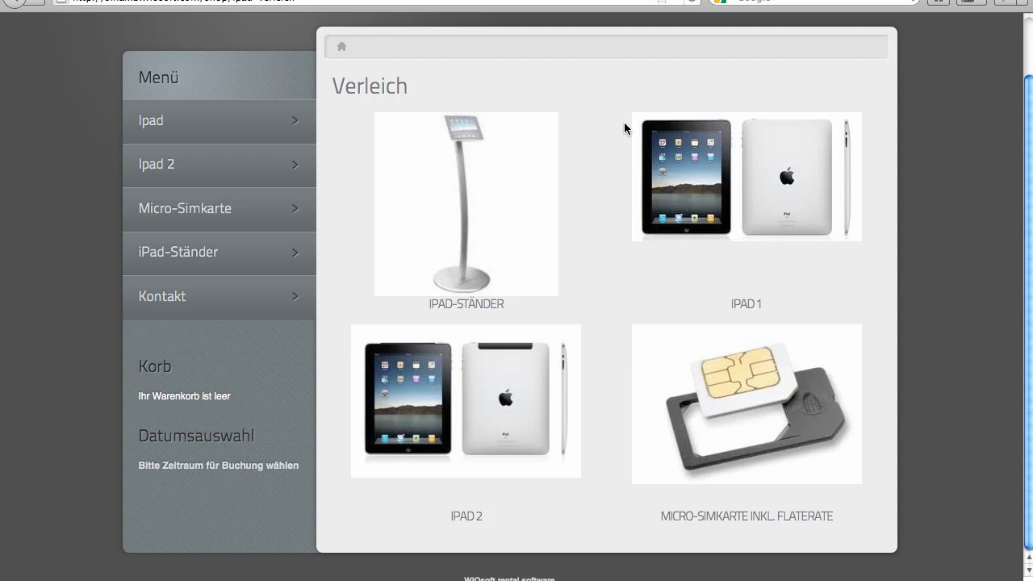
pyautogui.scroll(2, 611, 126)
pyautogui.click(173, 58)
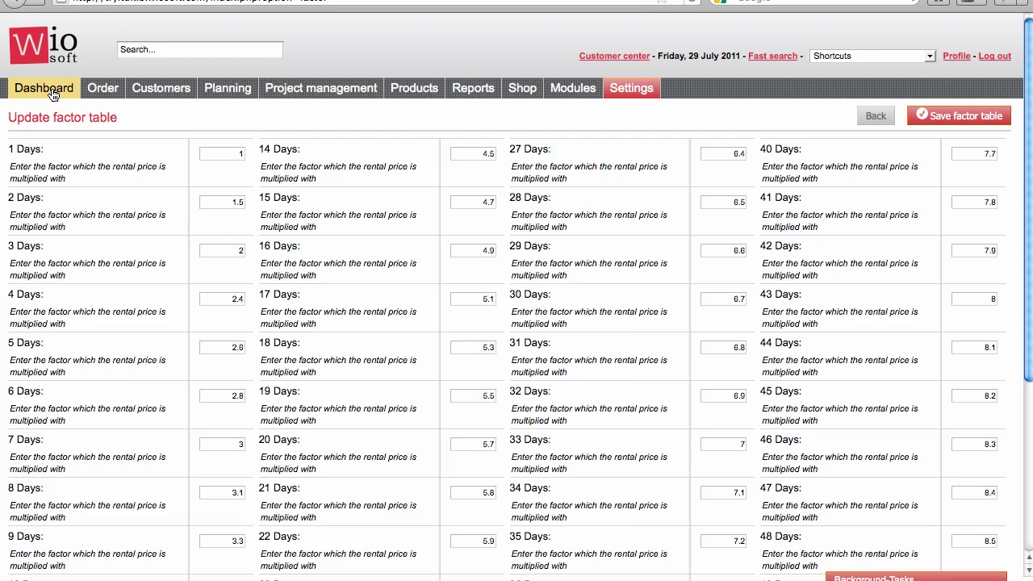
# Leave the Update factor table page and return to the Dashboard overview
pyautogui.click(51, 95)
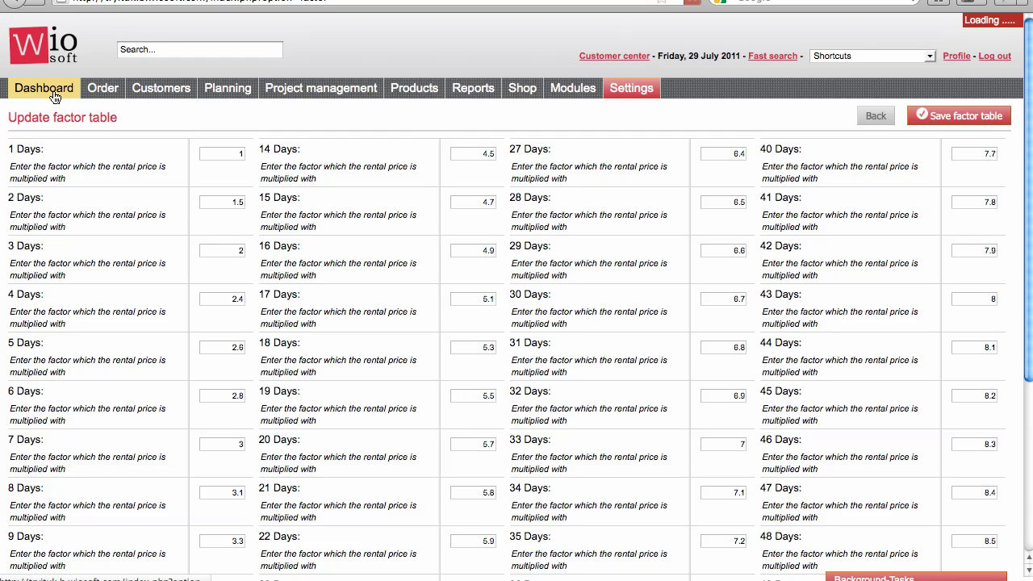